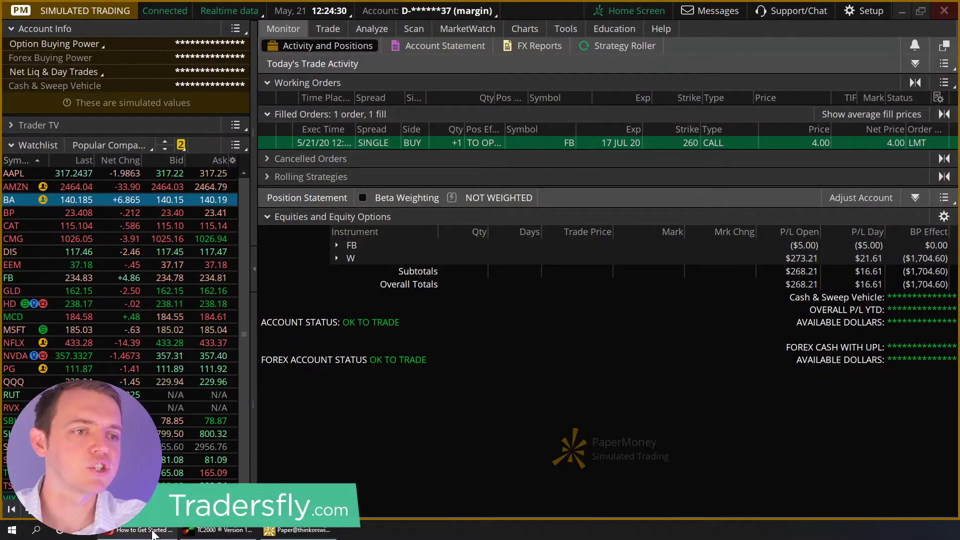
Scroll through the Tradersfly options guide page
left_click(140, 530)
left_click_drag(957, 332, 957, 55)
mouse_move(209, 60)
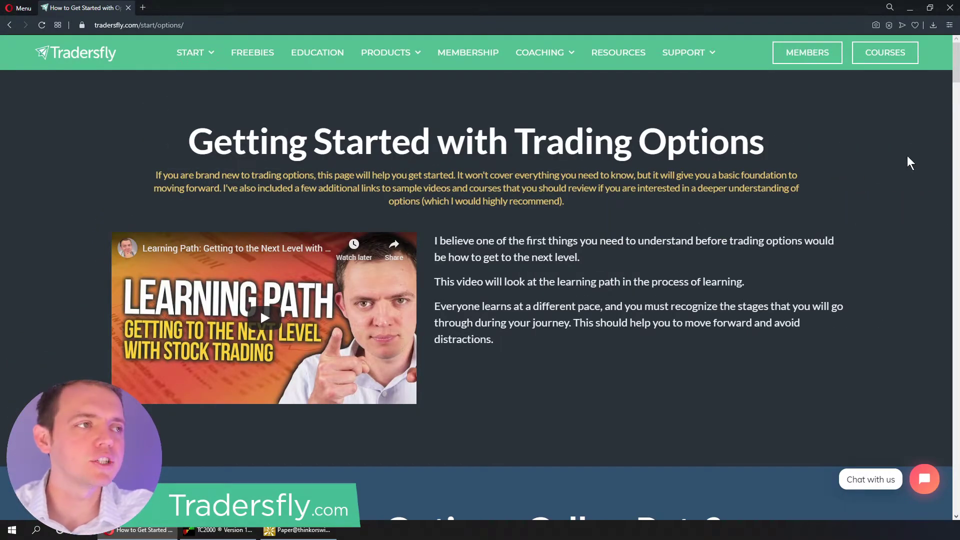
left_click_drag(956, 83, 956, 372)
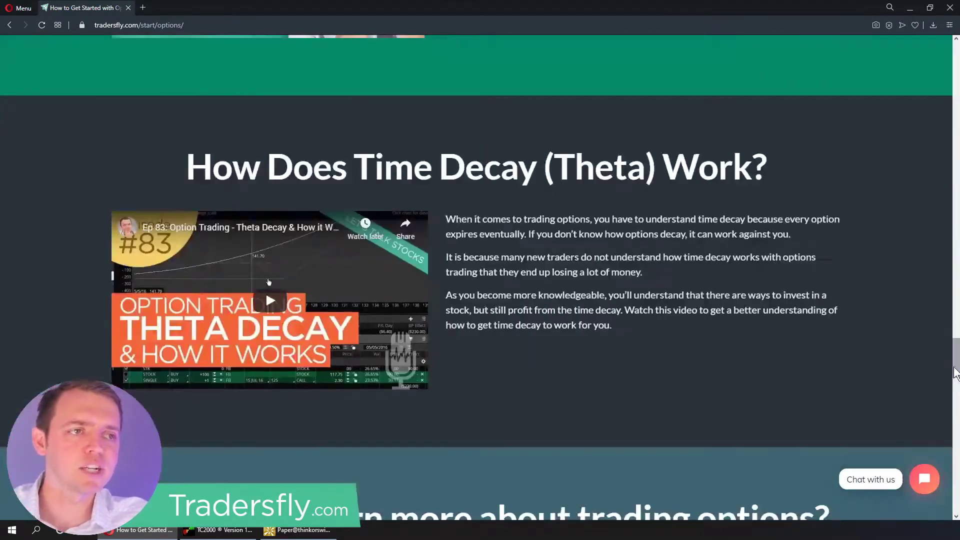
Back in thinkorswim, open Analyze > Risk Profile and load the W position
left_click(295, 530)
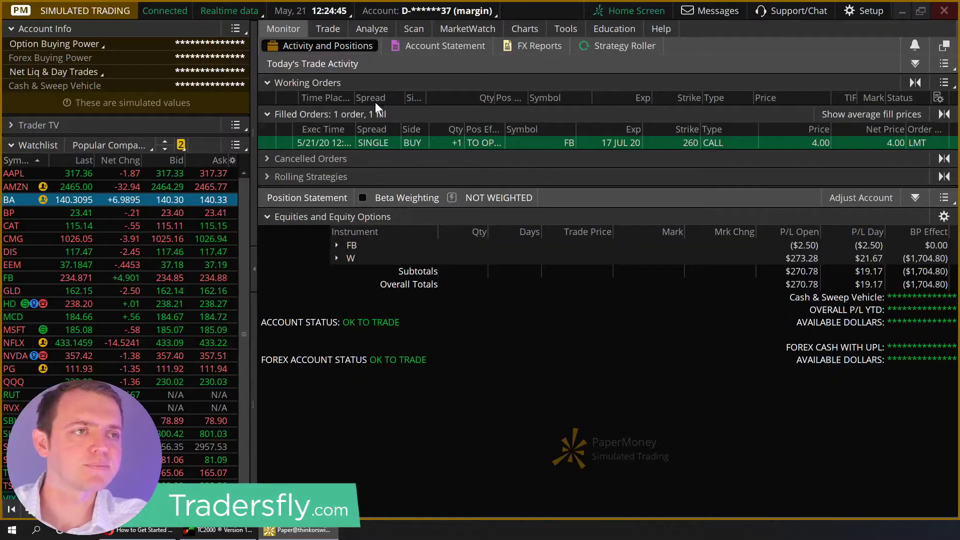
left_click(332, 28)
left_click(365, 29)
left_click(306, 62)
type("W")
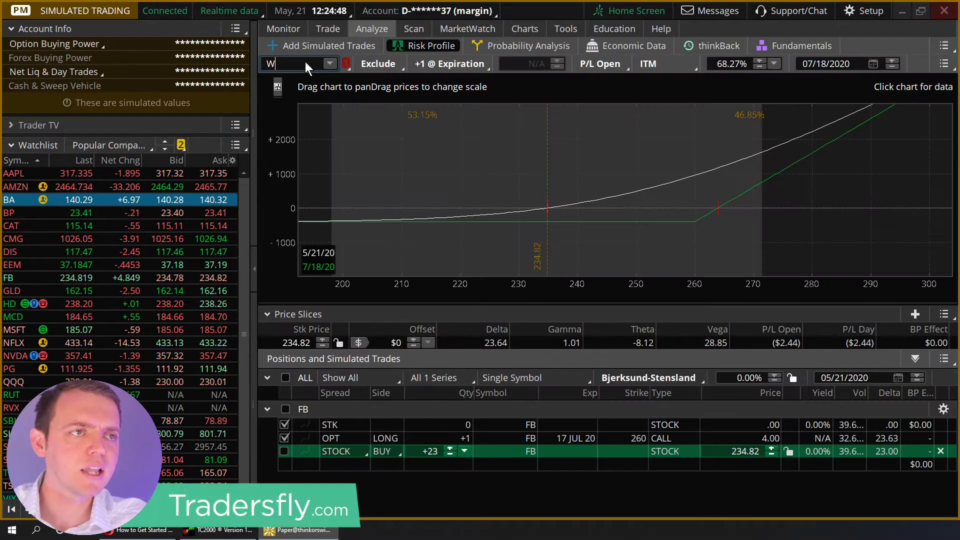
key("Return")
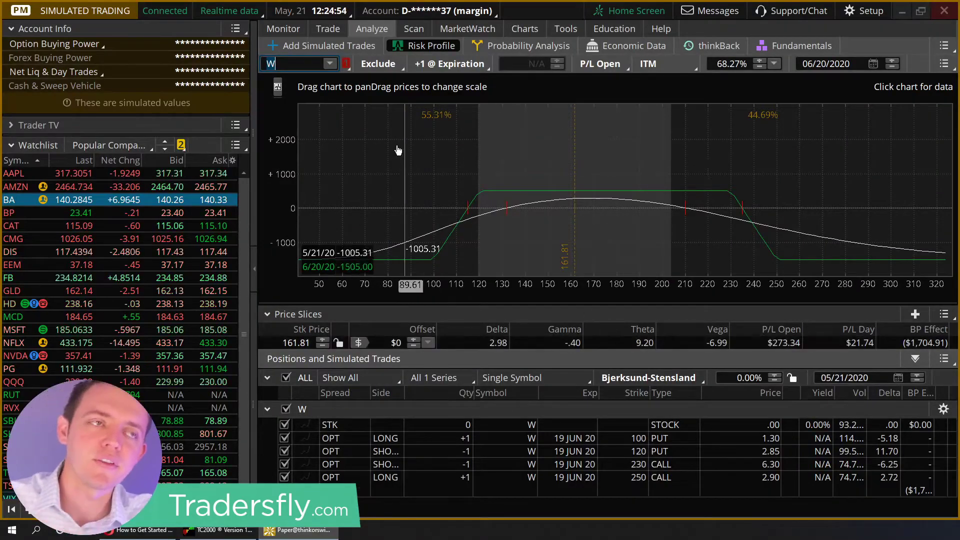
Load FB in the risk profile, delete the simulated STOCK BUY +23 row, and return to Monitor
left_click(282, 66)
type("FB")
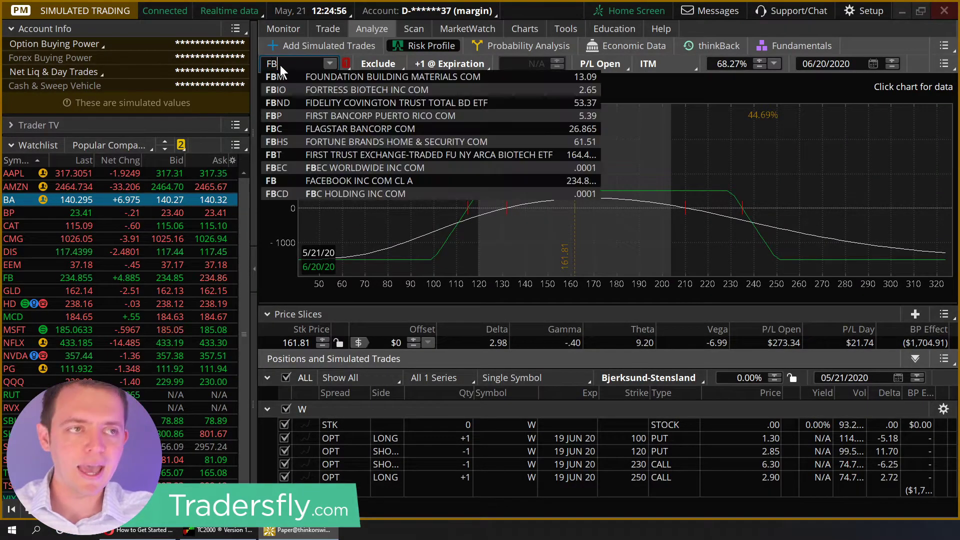
key("Return")
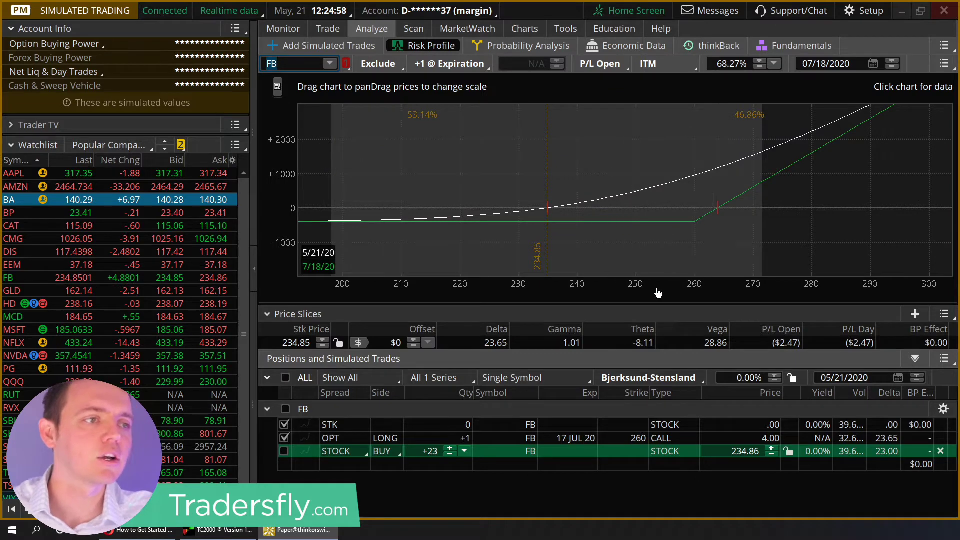
left_click(940, 451)
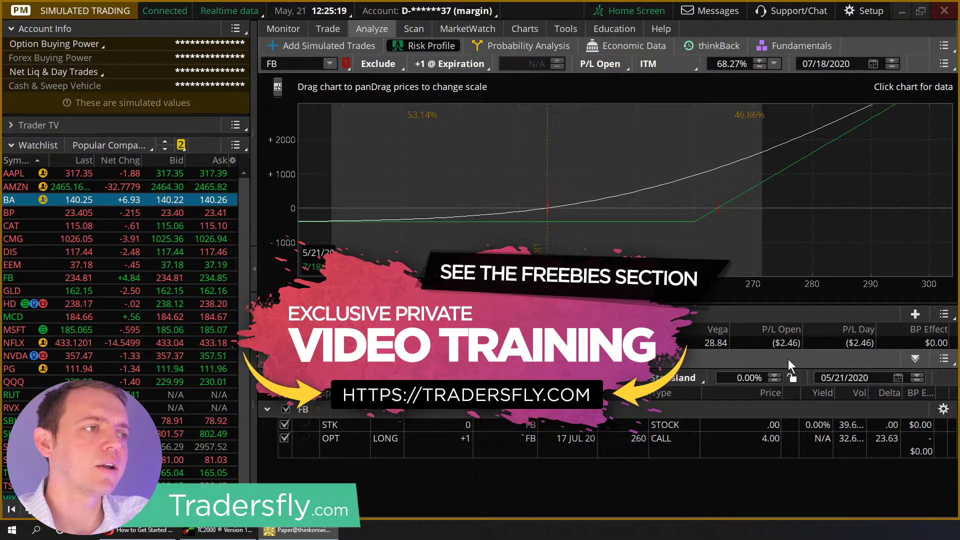
left_click(278, 30)
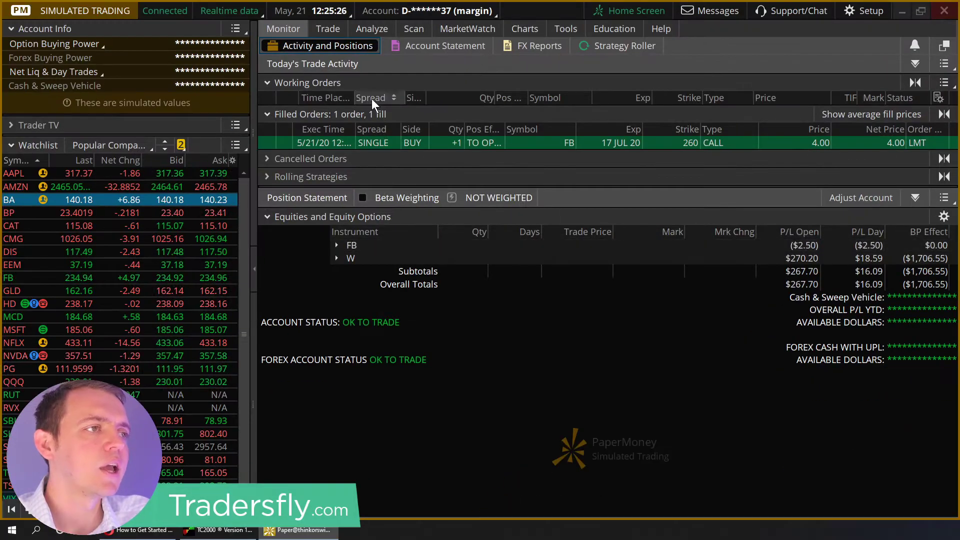
Collapse the Position and Order Entry Tools panels on Trade > All Products, then return to Monitor
left_click(370, 29)
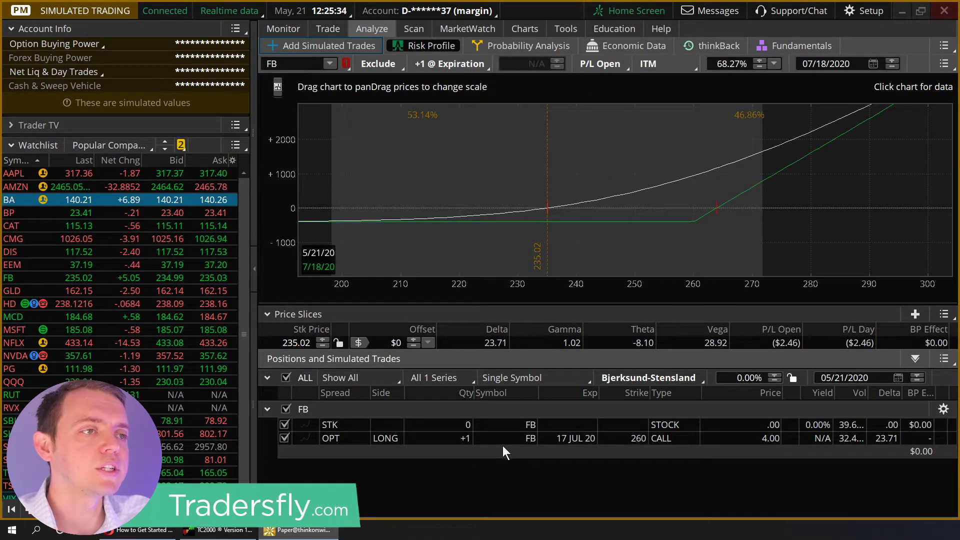
left_click(337, 29)
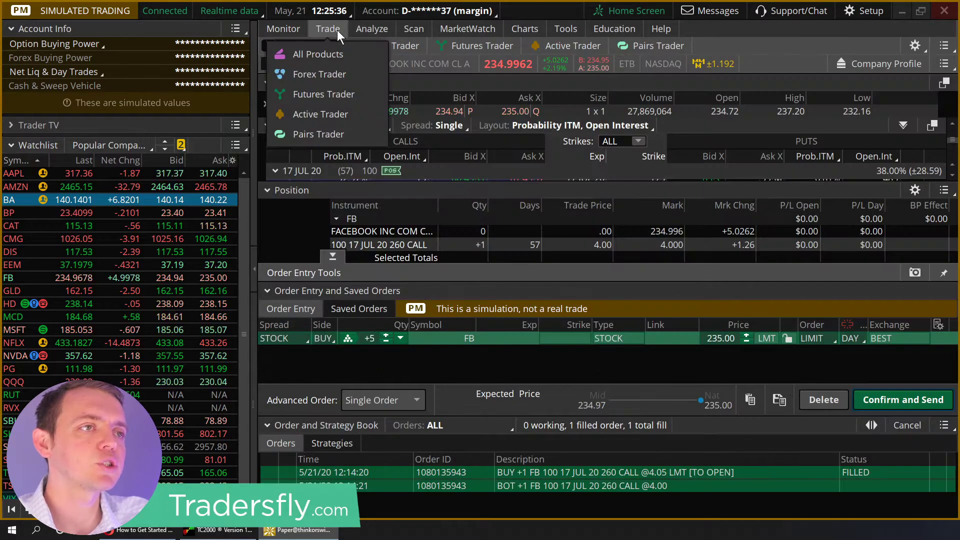
left_click(267, 191)
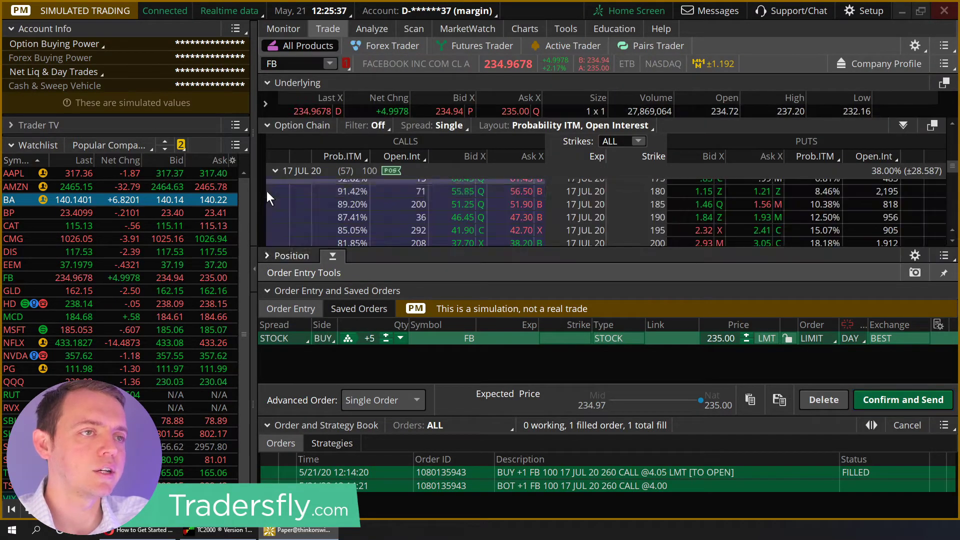
left_click(331, 259)
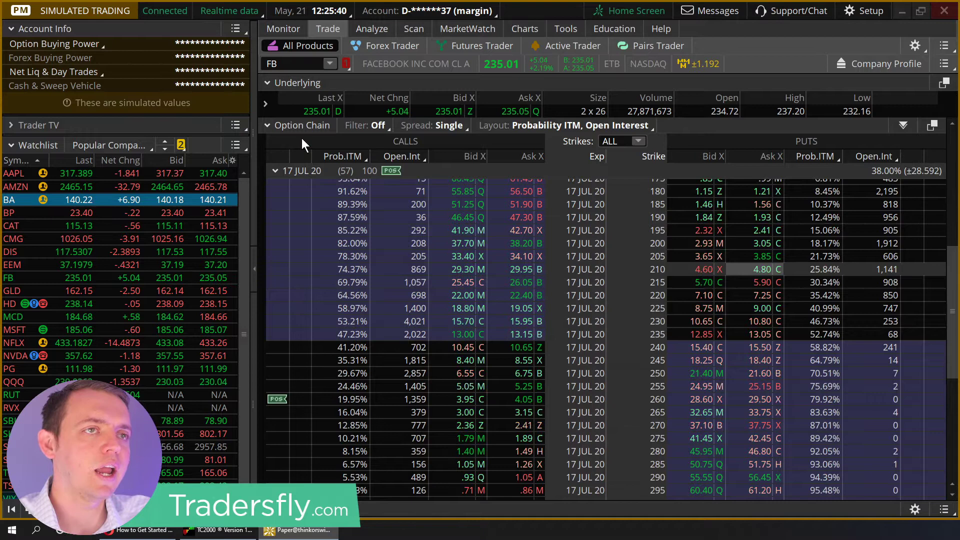
left_click(283, 26)
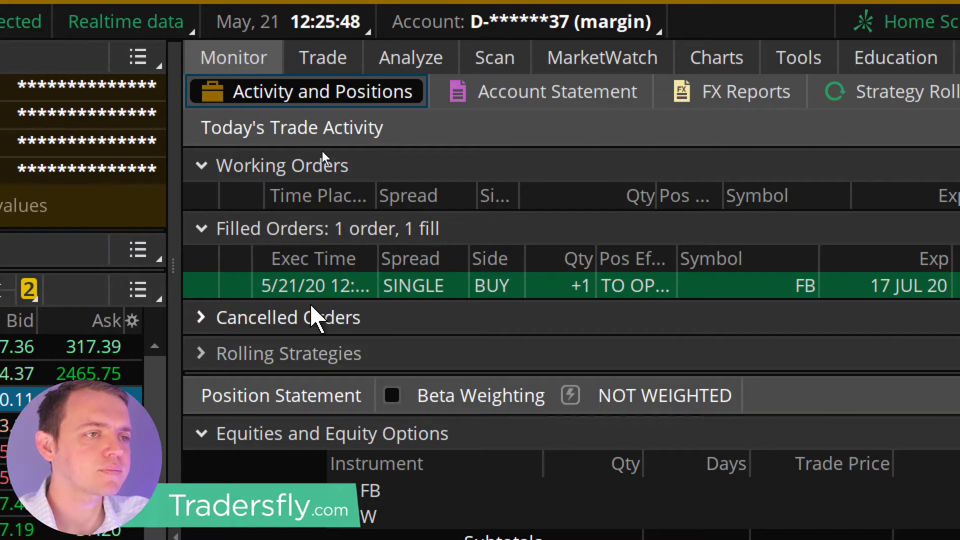
right_click(311, 290)
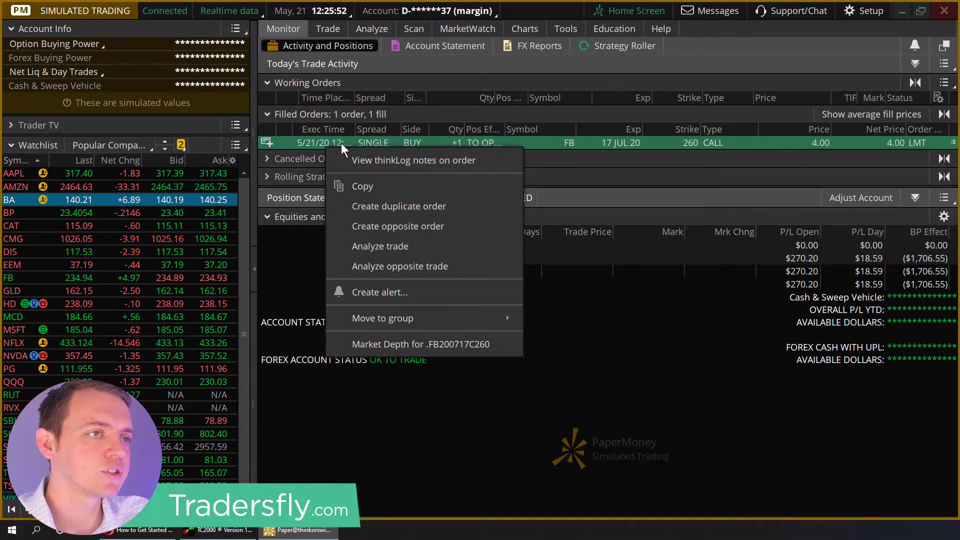
right_click(523, 138)
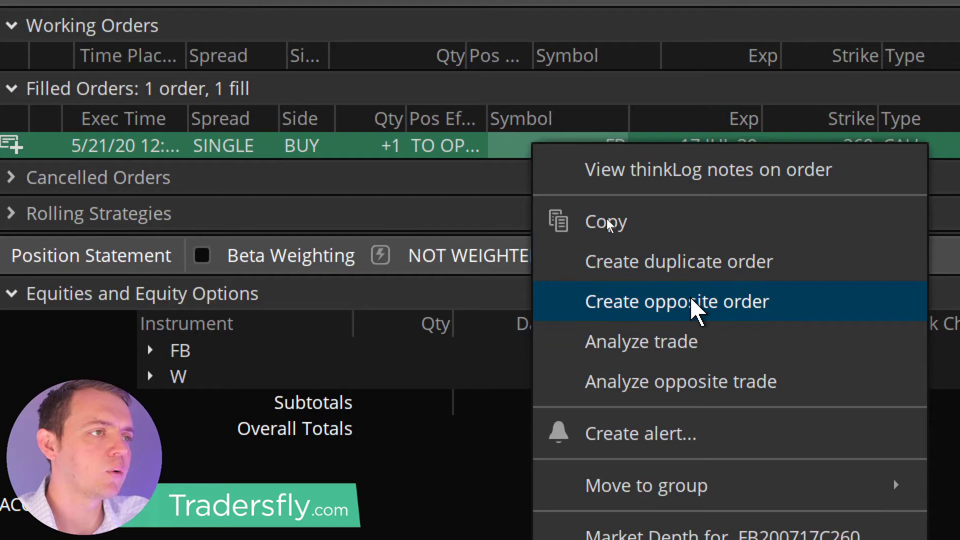
left_click(697, 310)
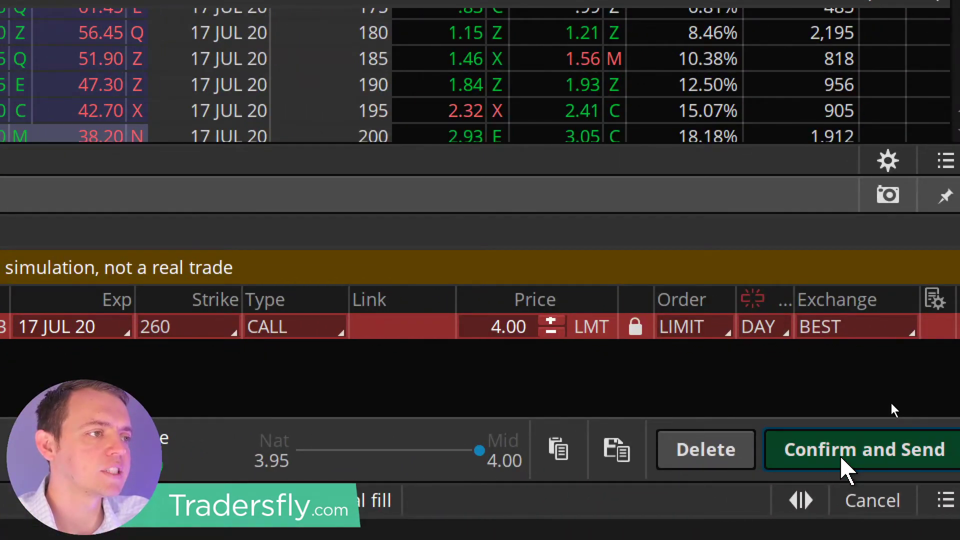
left_click(843, 468)
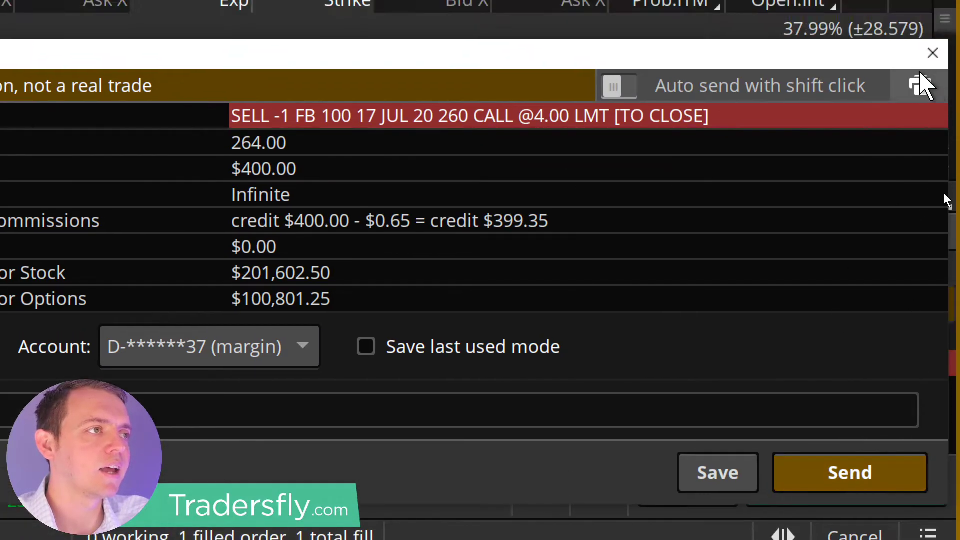
left_click(932, 16)
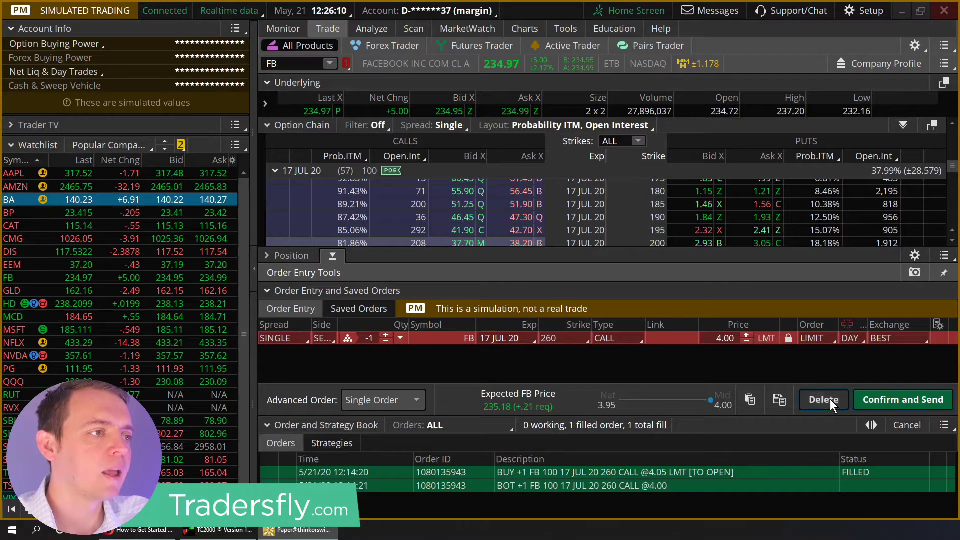
left_click(823, 400)
Expand the FB position and select its 17 JUL 20 260 call row
left_click(283, 32)
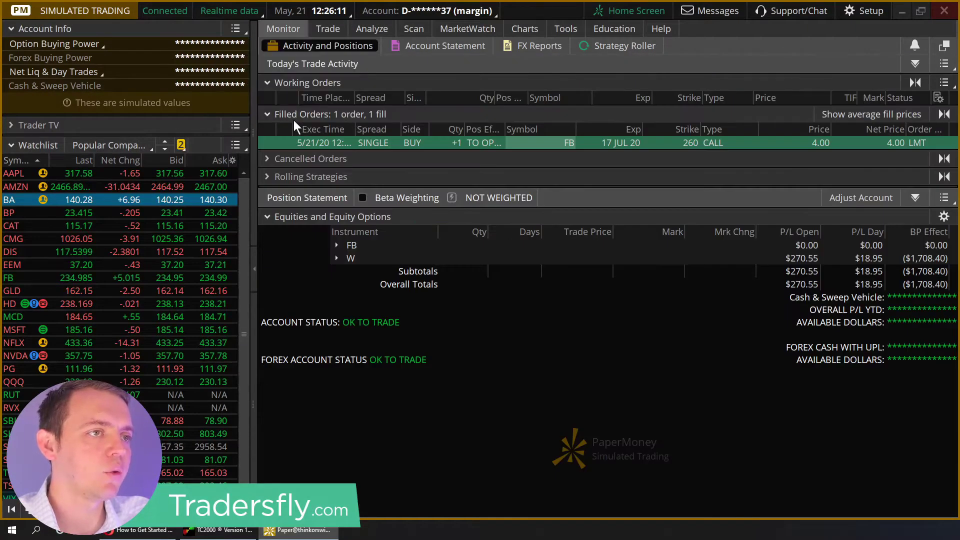
left_click(338, 245)
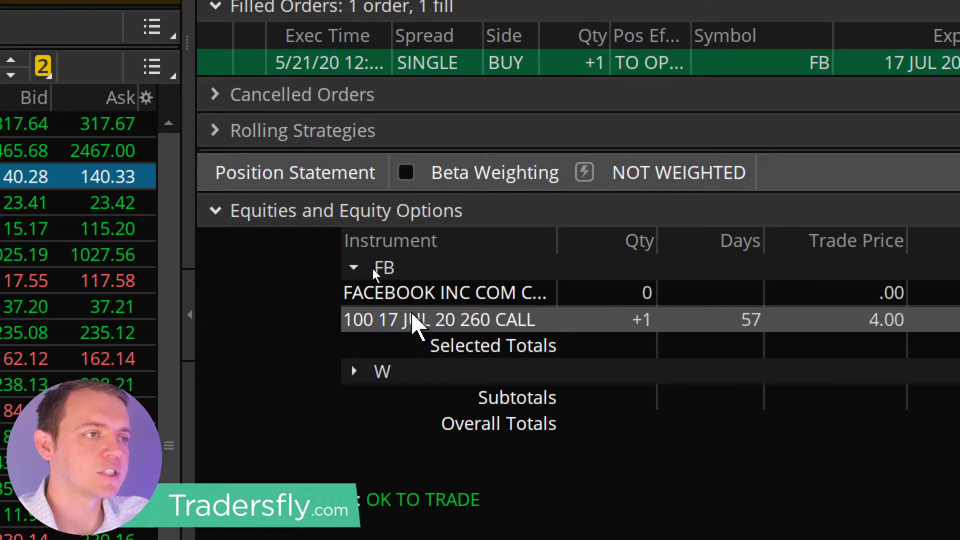
left_click(389, 271)
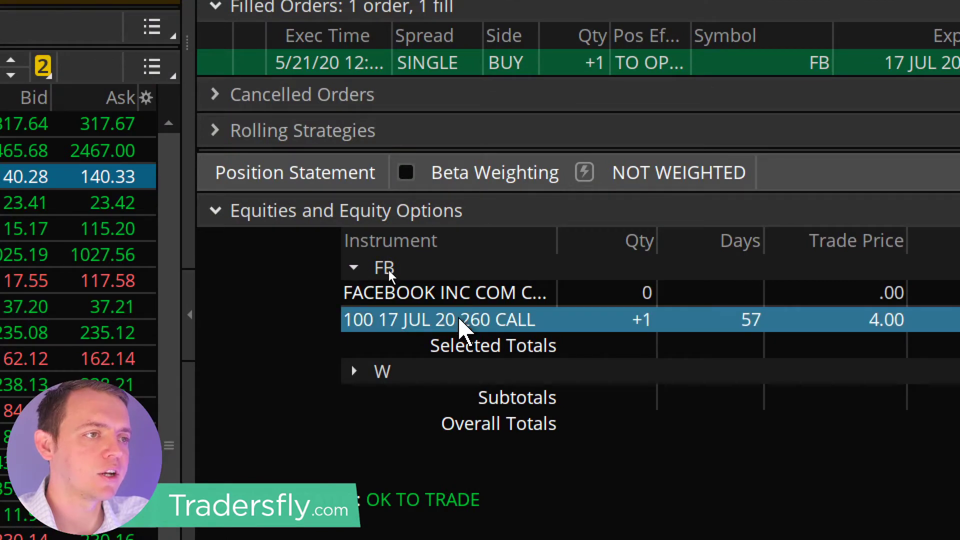
Draft a SELL -1 closing order for the 260 call, delete it, and return to Monitor
right_click(462, 325)
mouse_move(544, 304)
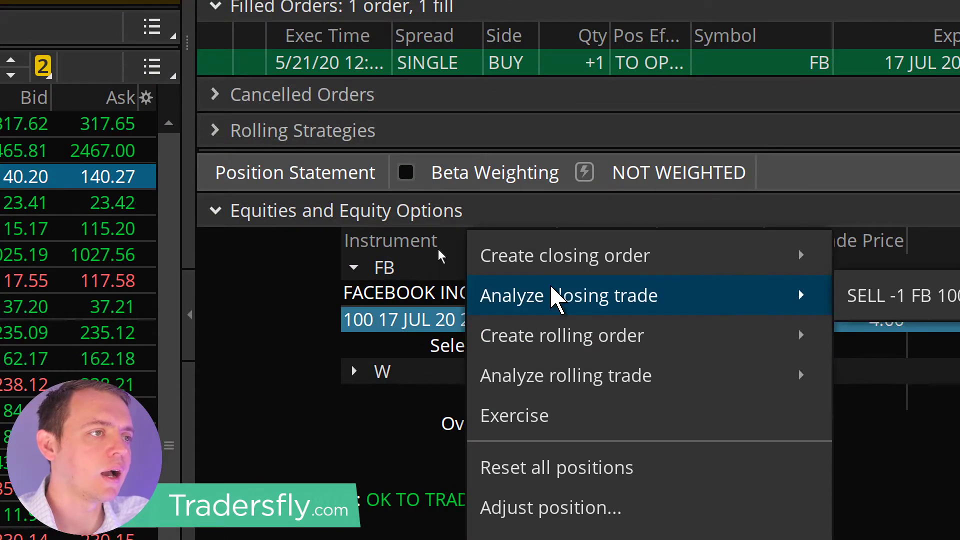
mouse_move(564, 272)
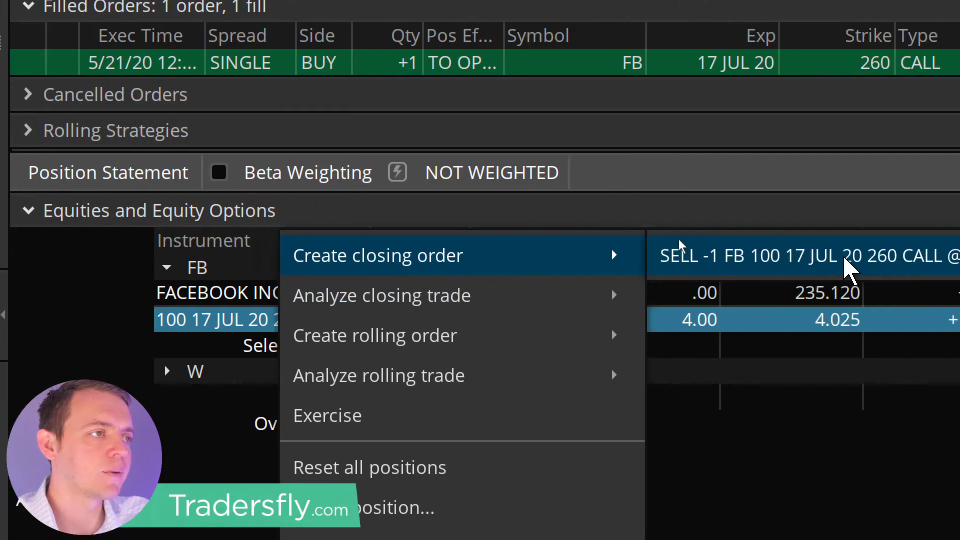
left_click(845, 258)
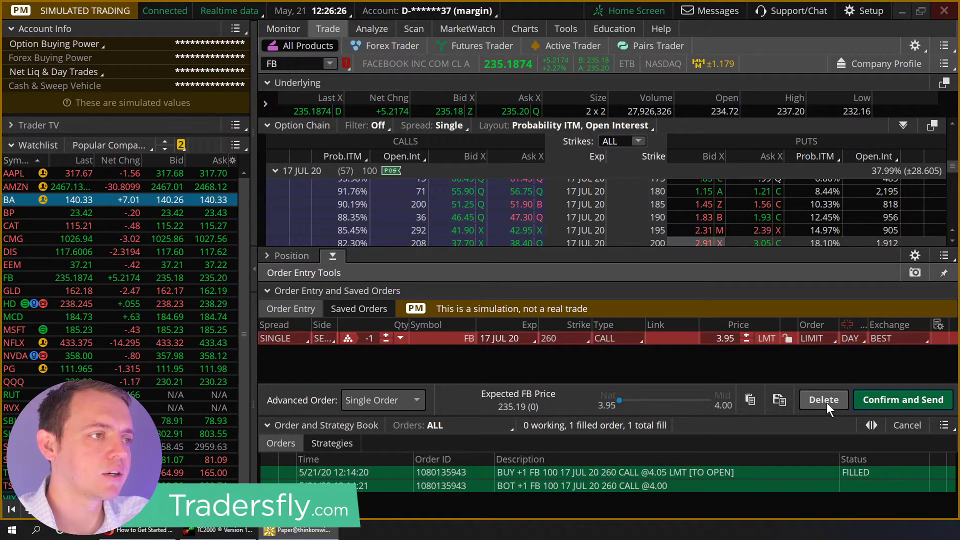
left_click(826, 403)
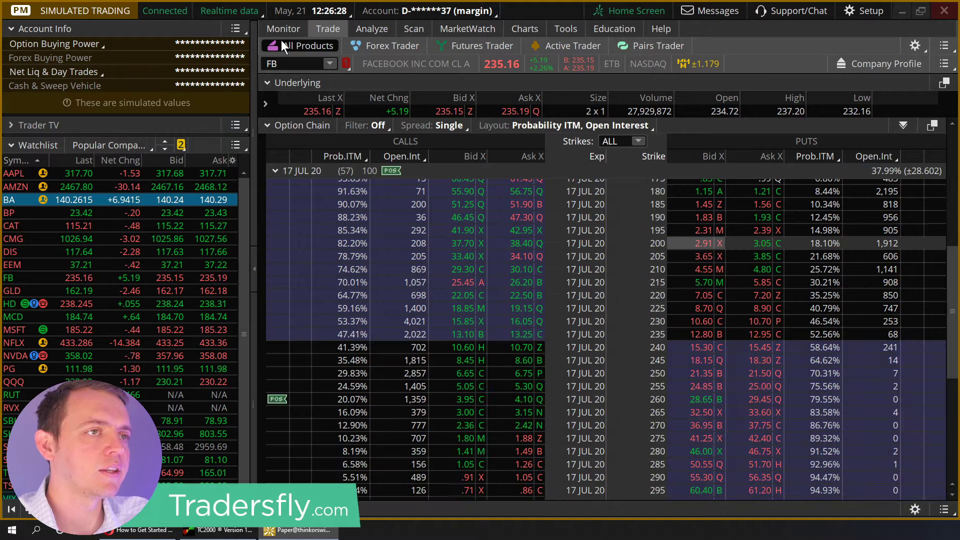
left_click(287, 30)
Analyze the FB 260 call's sell-to-close trade on the risk profile chart
right_click(384, 270)
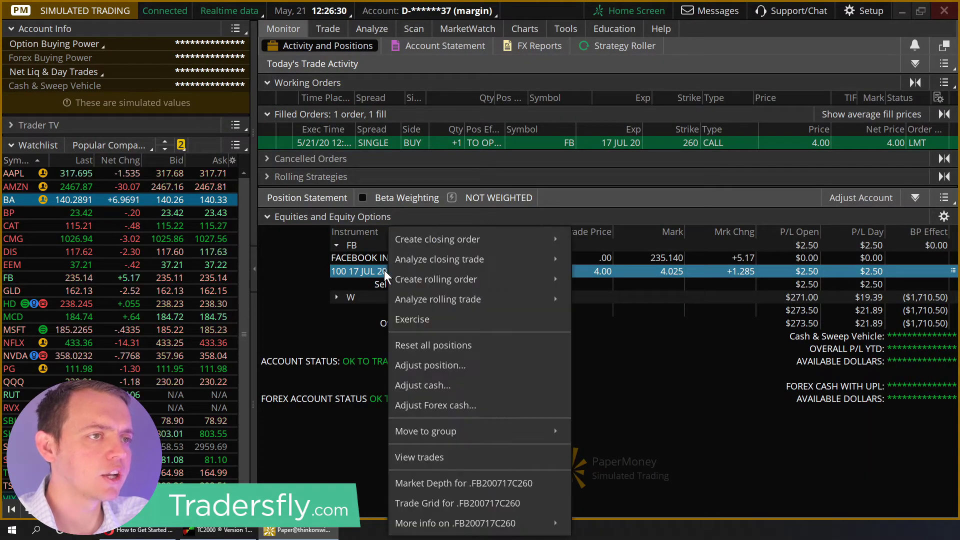
mouse_move(415, 263)
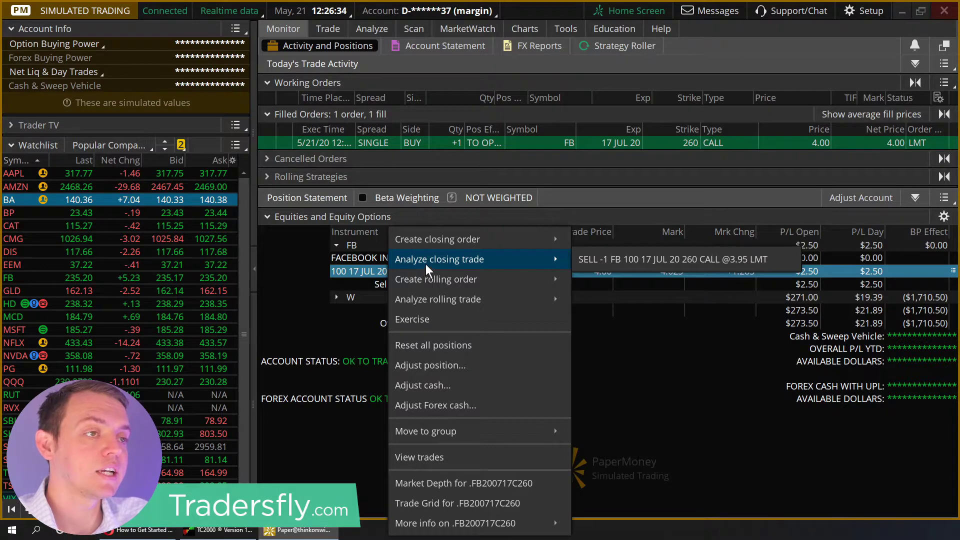
left_click(647, 259)
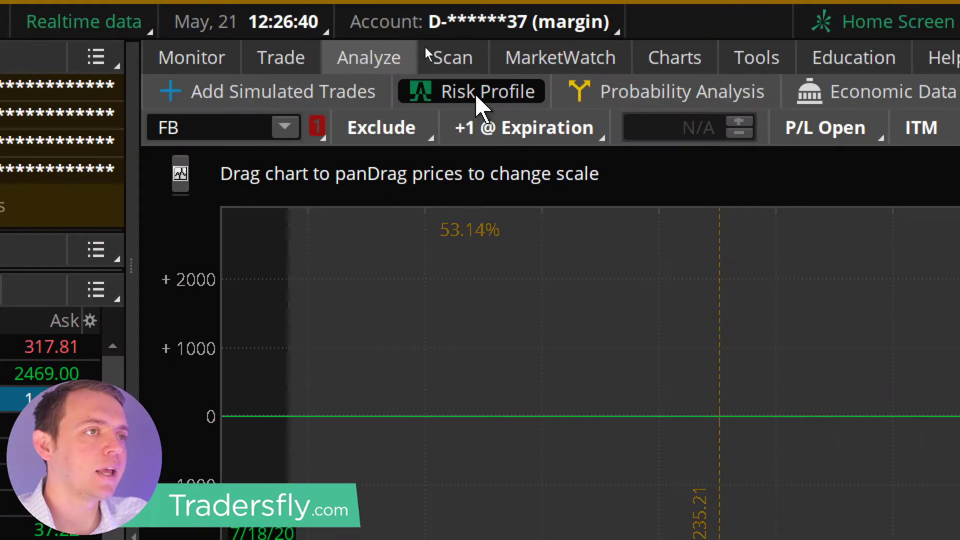
left_click(320, 99)
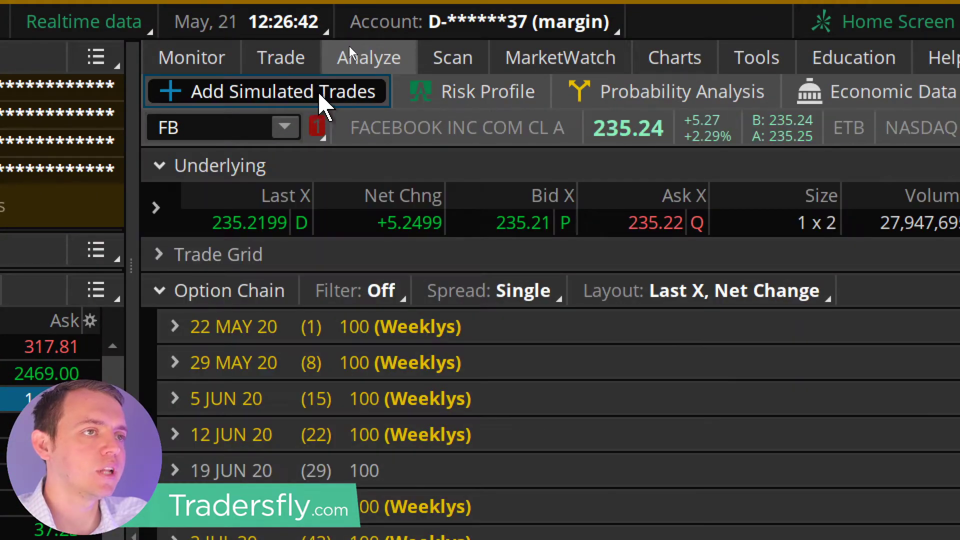
left_click(495, 97)
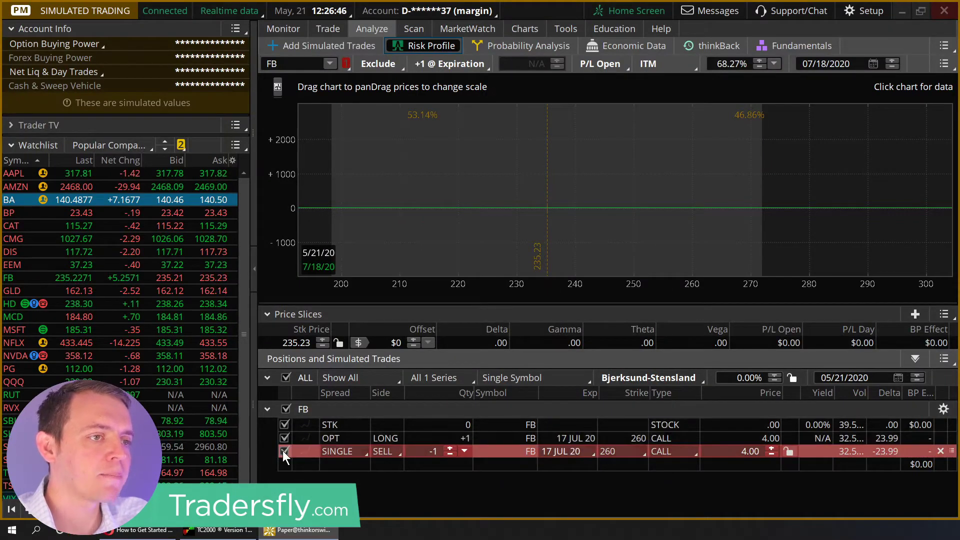
Toggle the simulated sell's checkbox, raise its price to 4.05, then exclude it from the chart
left_click(283, 451)
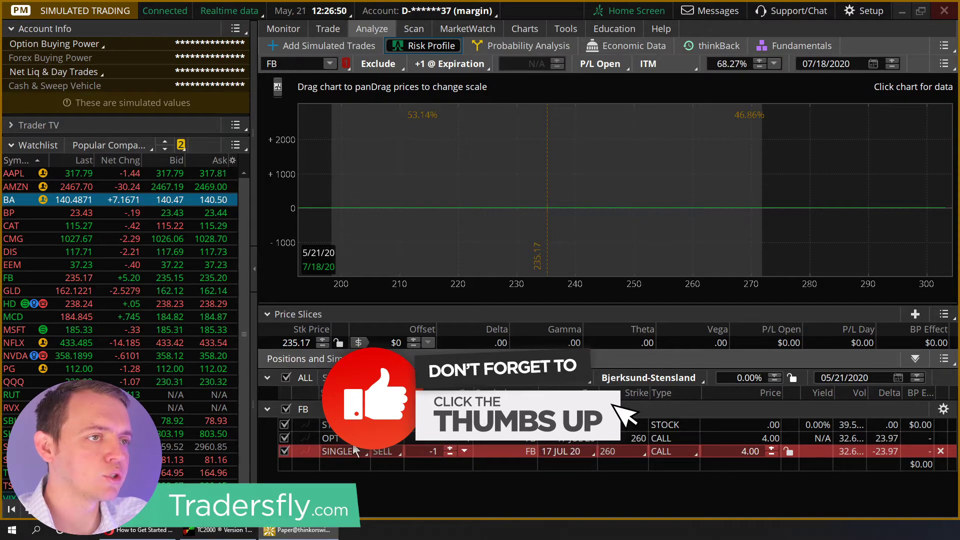
left_click(283, 451)
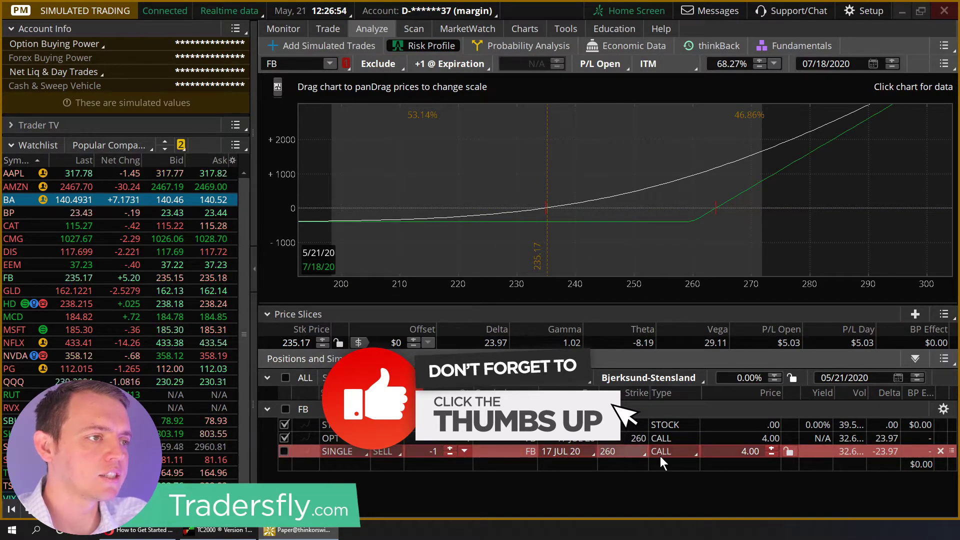
left_click(284, 452)
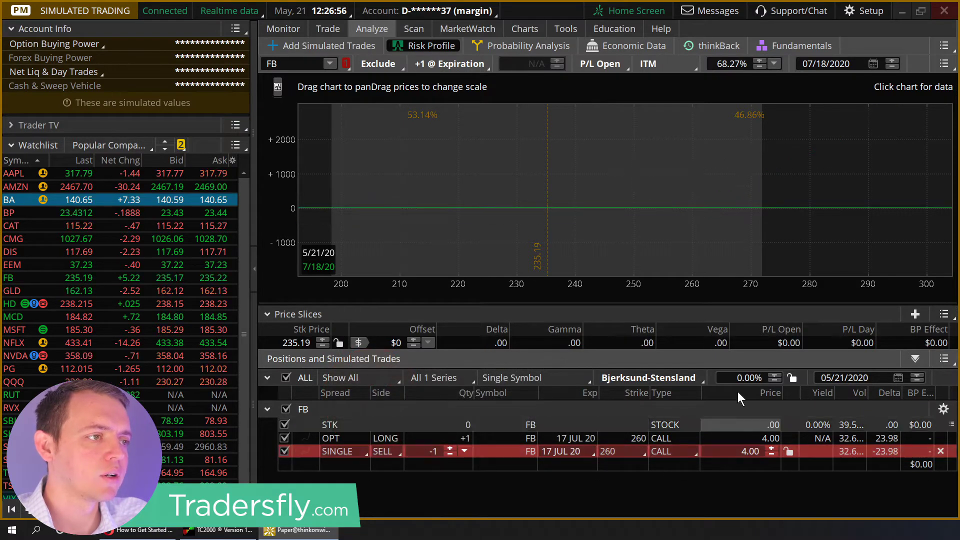
left_click(772, 447)
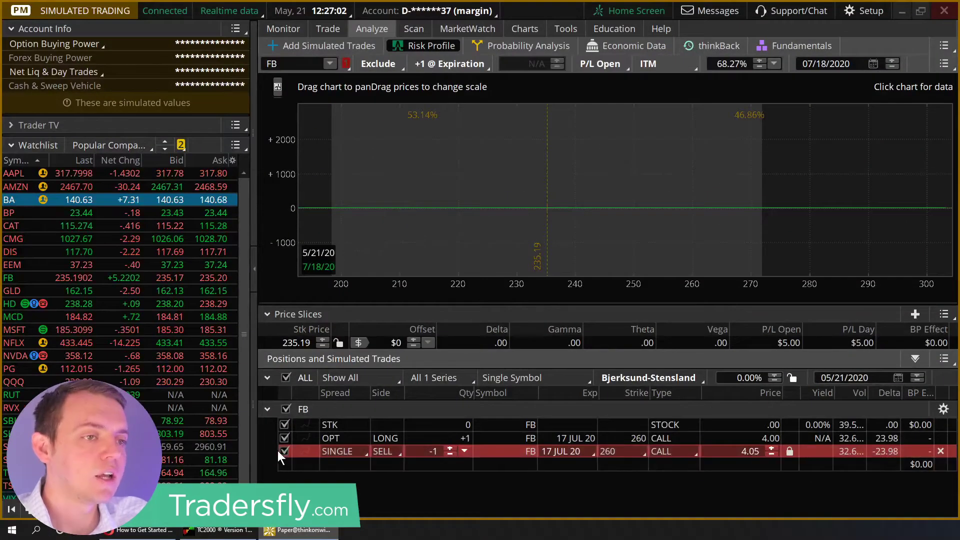
left_click(284, 451)
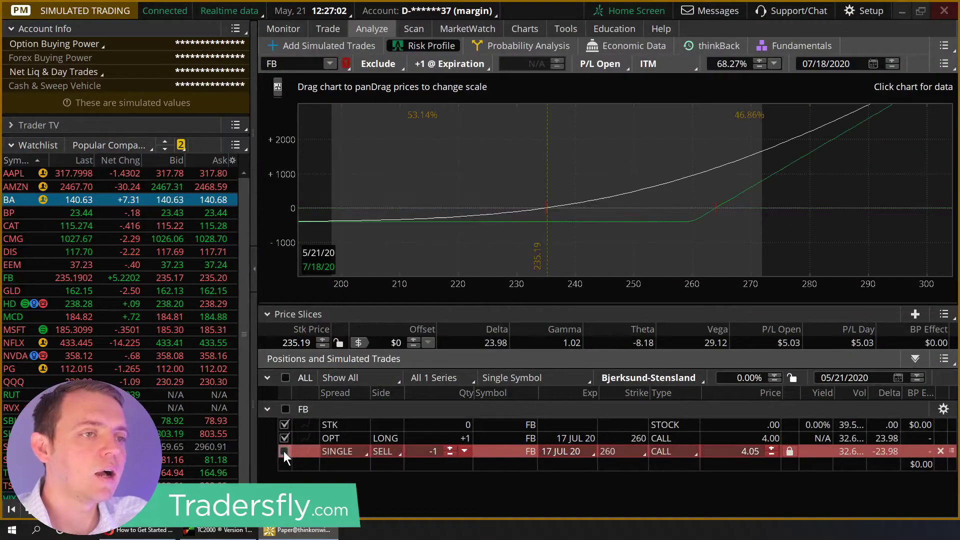
Delete the old simulated sell and add a new SELL closing trade for the long 260 call
left_click(940, 451)
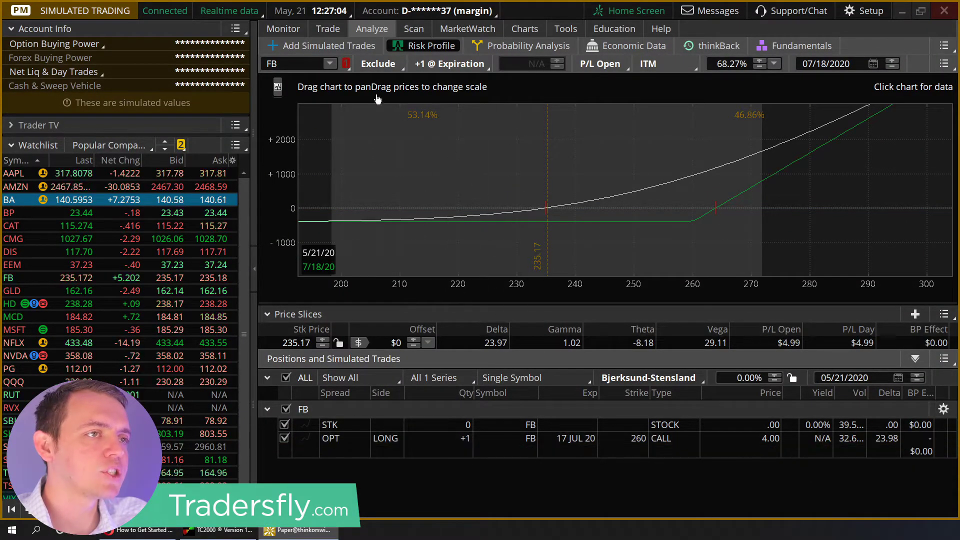
right_click(445, 437)
mouse_move(537, 223)
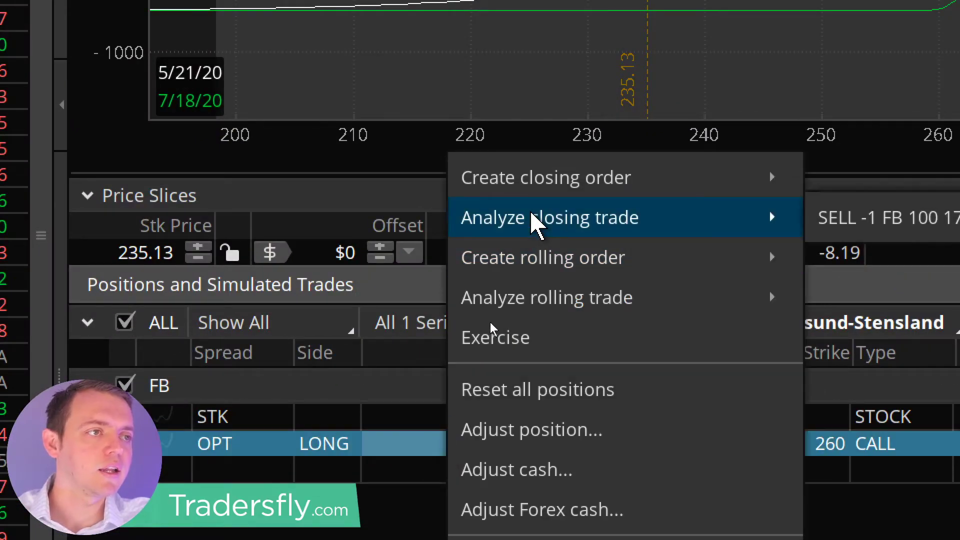
left_click(859, 220)
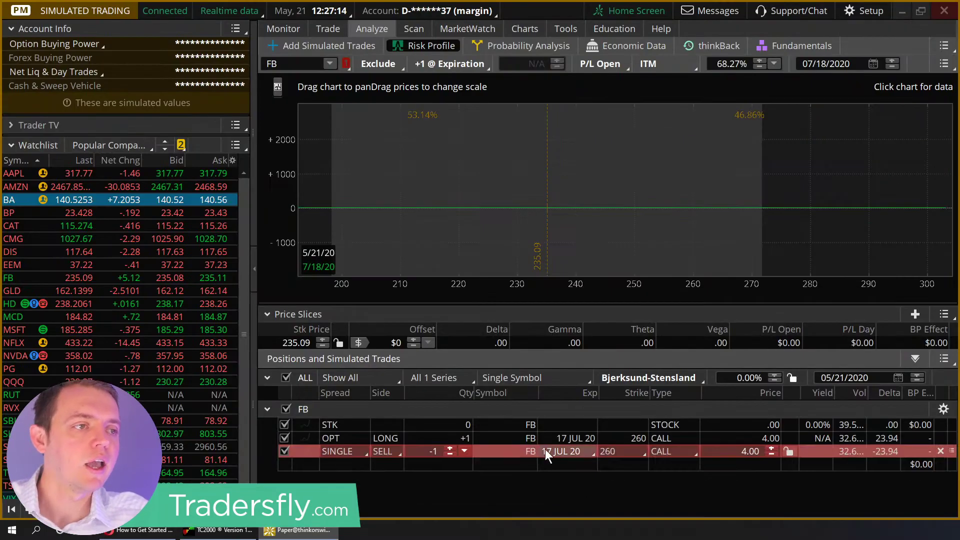
Preview the 4.00 limit sell's confirmation without sending, then delete the simulated sell
right_click(812, 451)
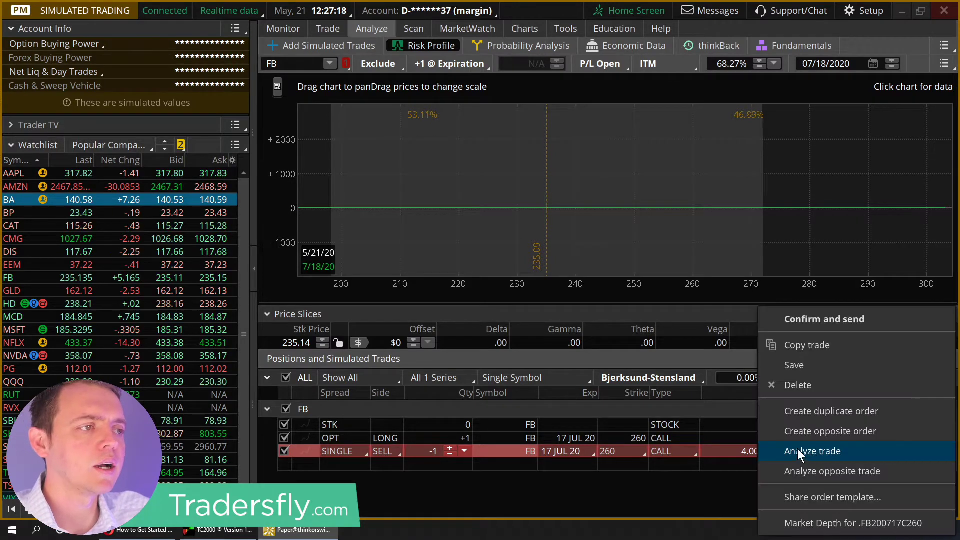
left_click(802, 320)
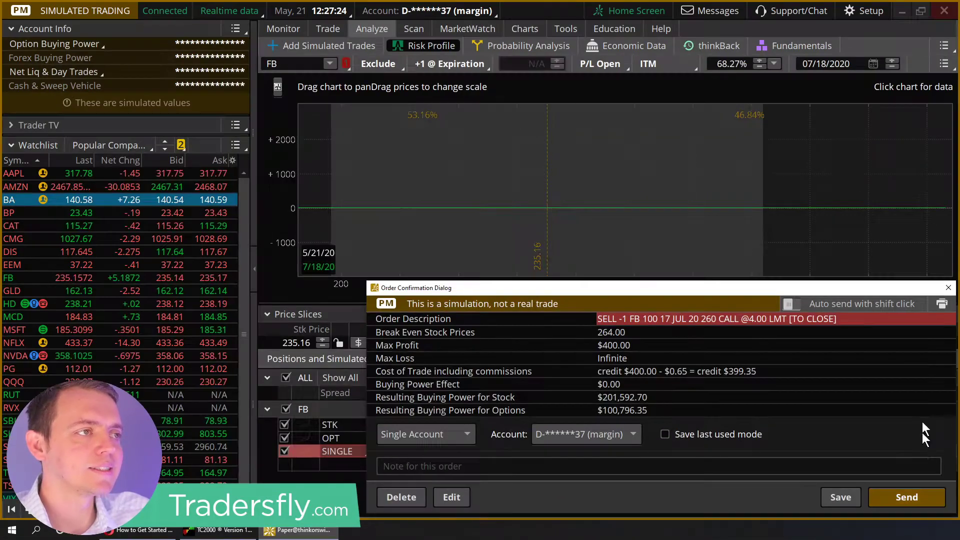
left_click(949, 287)
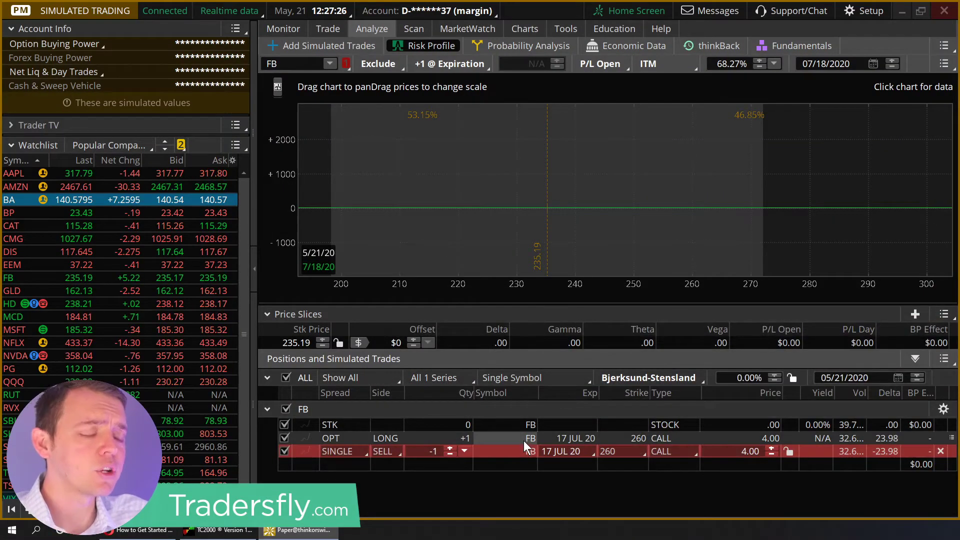
left_click(939, 451)
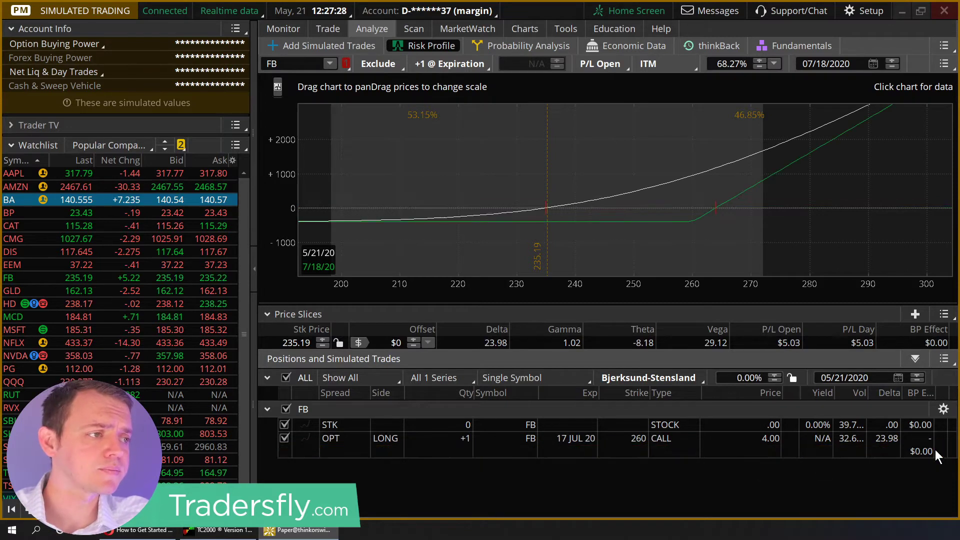
On the Trade page, load the W option chain and expand the 19 JUN 20 expiration
left_click(326, 29)
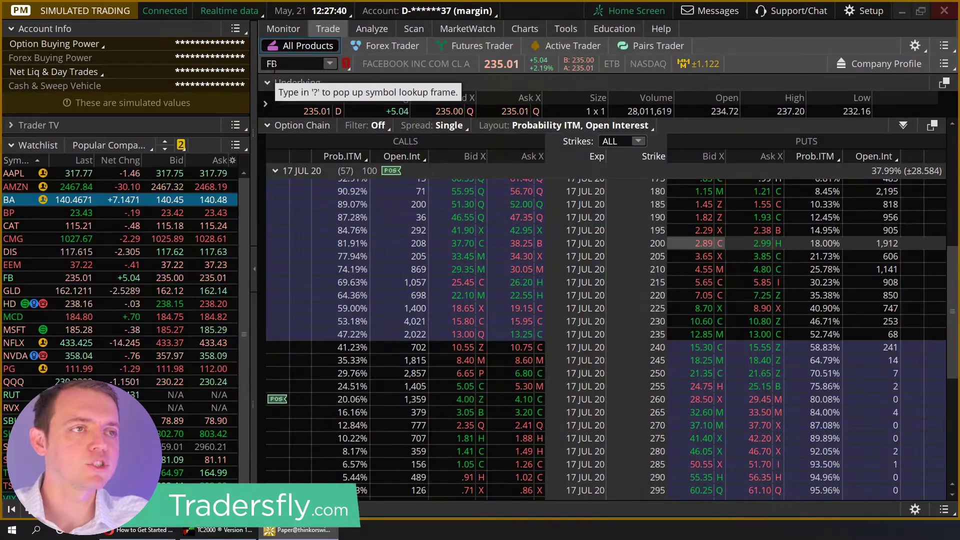
left_click(274, 64)
type("W")
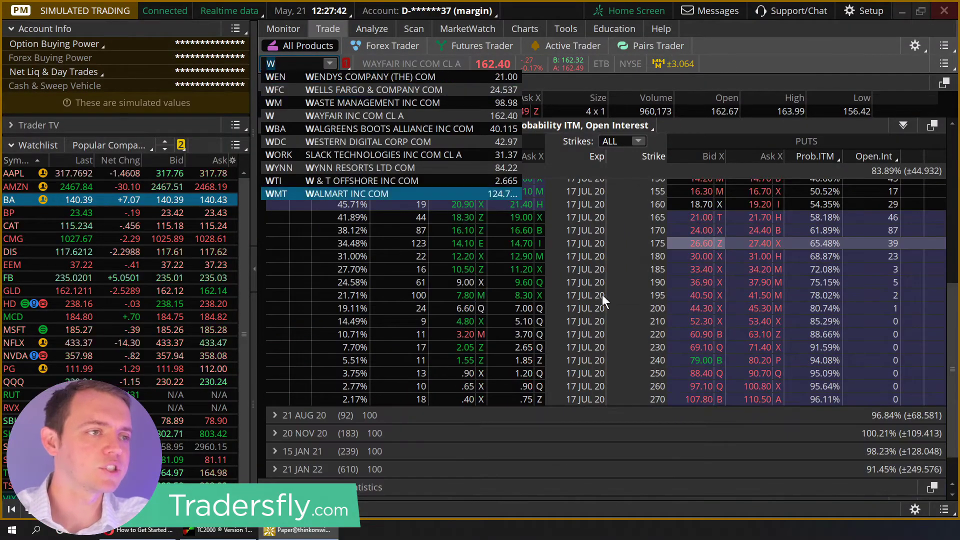
key("Return")
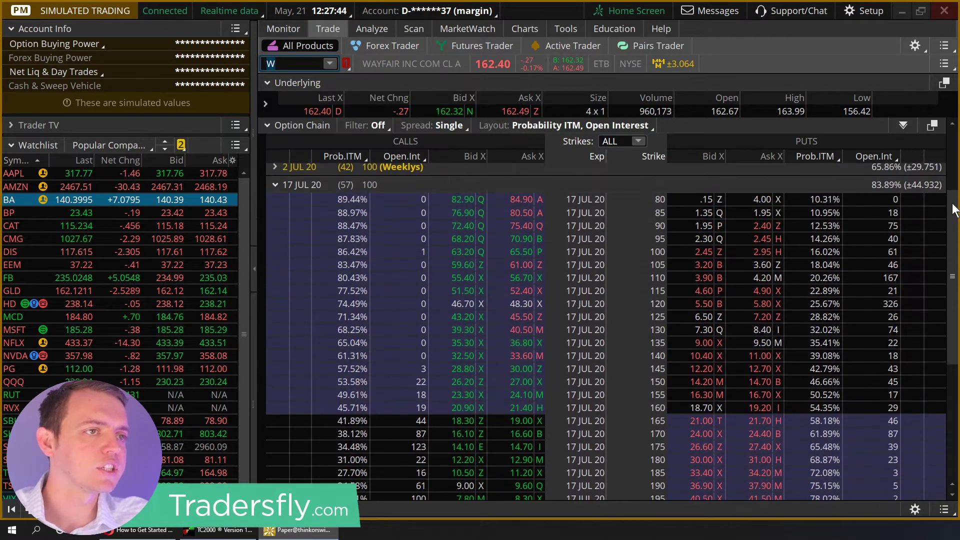
left_click(274, 265)
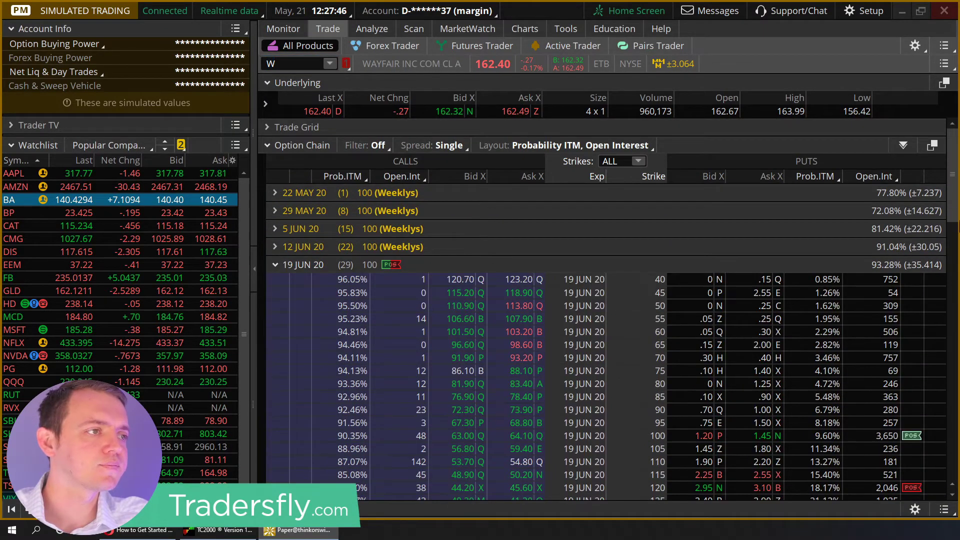
scroll(950, 260, "down", 3)
scroll(950, 260, "down", 1)
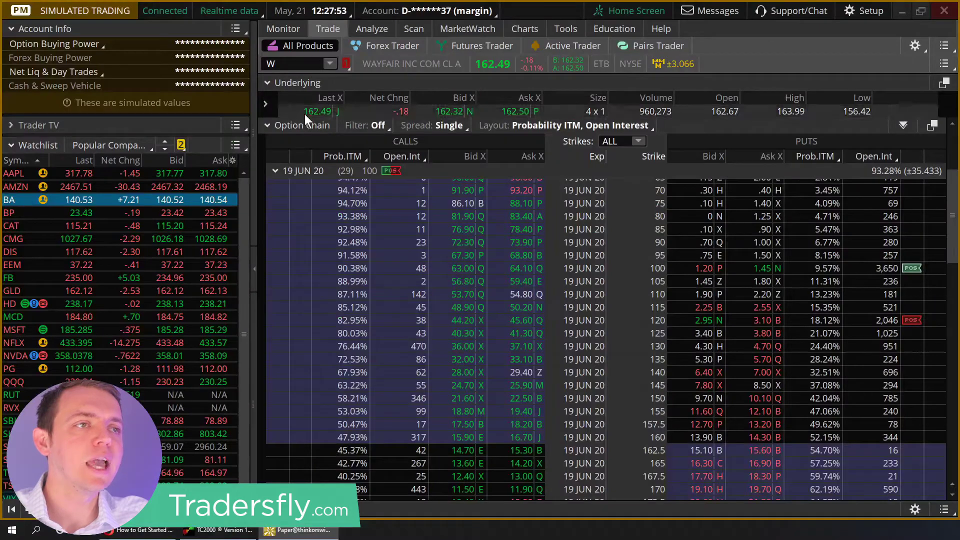
Load the FB chain, scroll to 17 JUL 20, and open order actions on the 260 call
left_click(296, 63)
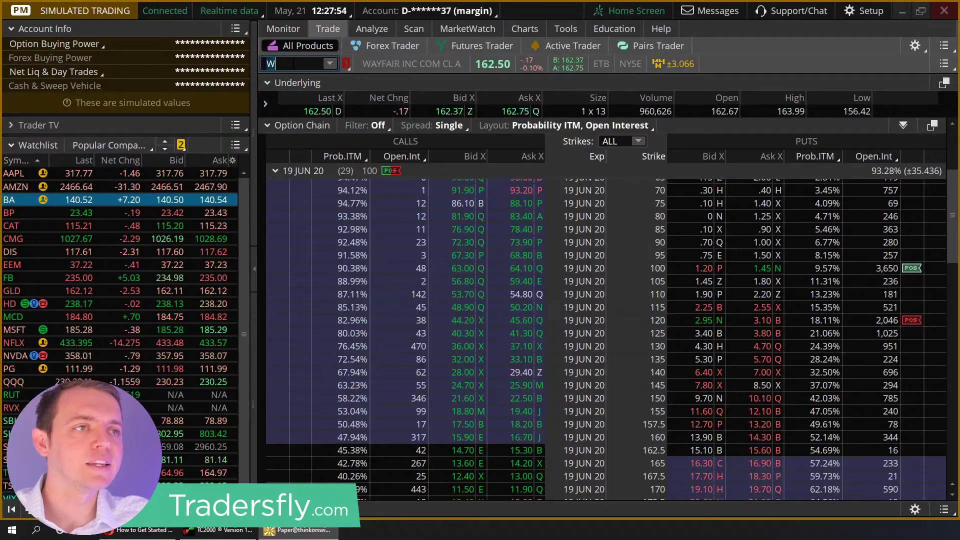
type("FB")
key("Return")
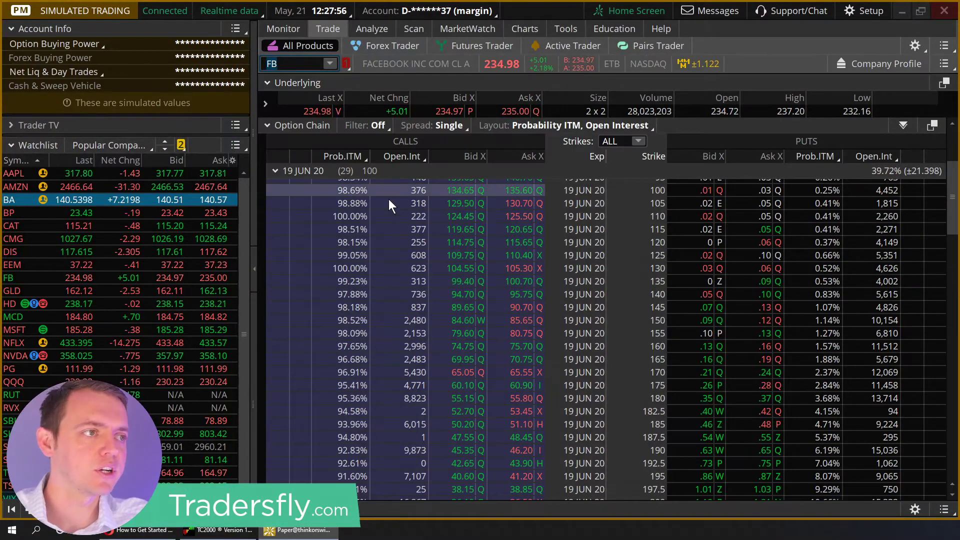
left_click_drag(953, 207, 943, 382)
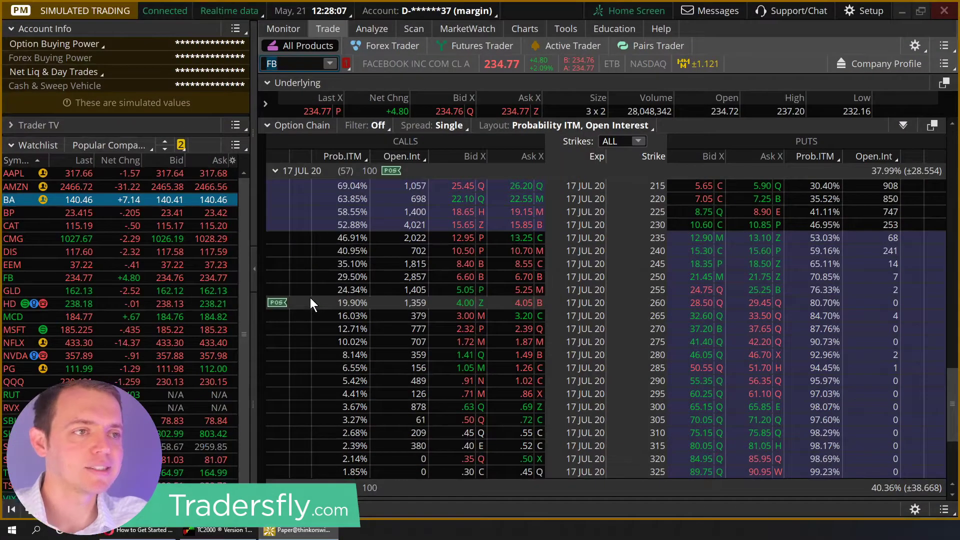
left_click(310, 303)
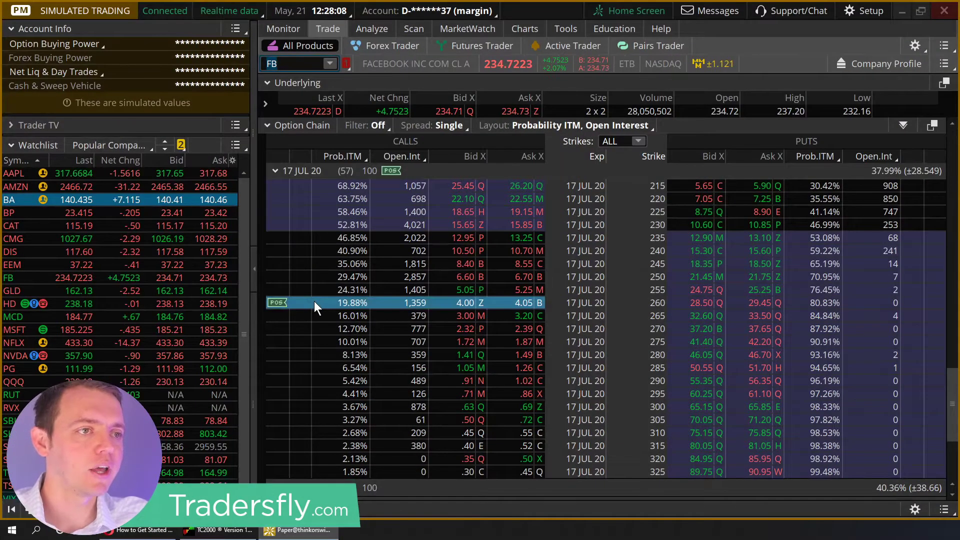
right_click(318, 302)
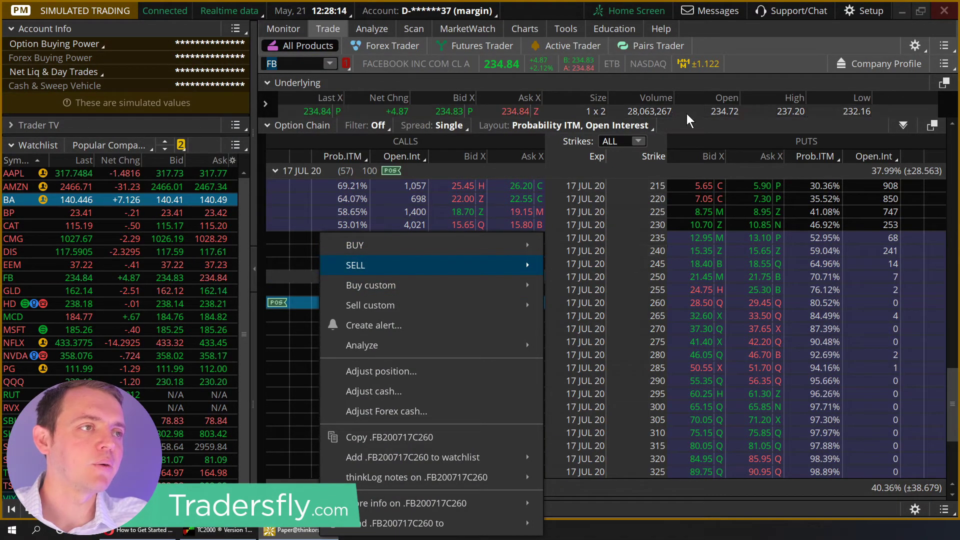
key("Escape")
Add a simulated SELL -1 FB 17 JUL 20 260 CALL @3.90 LMT, showing ($10.00) P/L
left_click(370, 29)
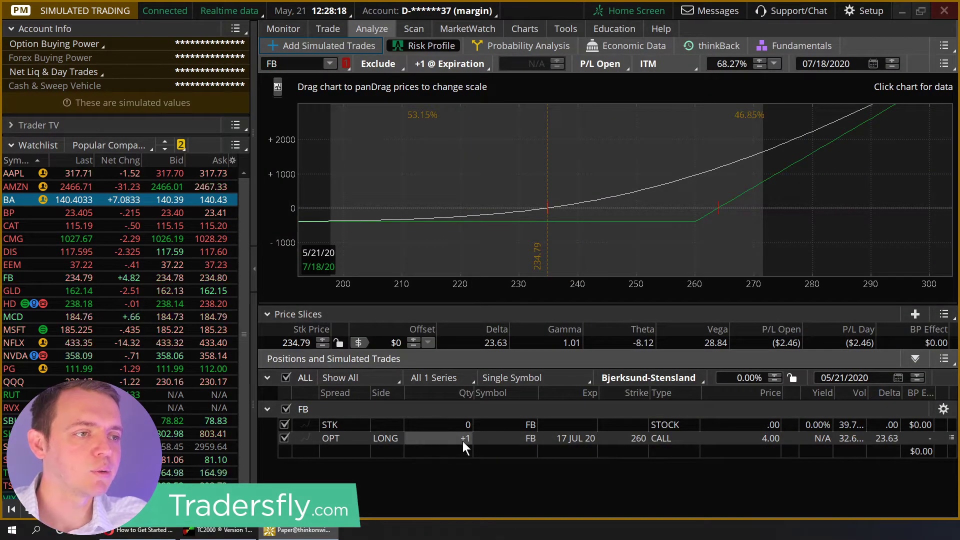
right_click(498, 437)
mouse_move(556, 325)
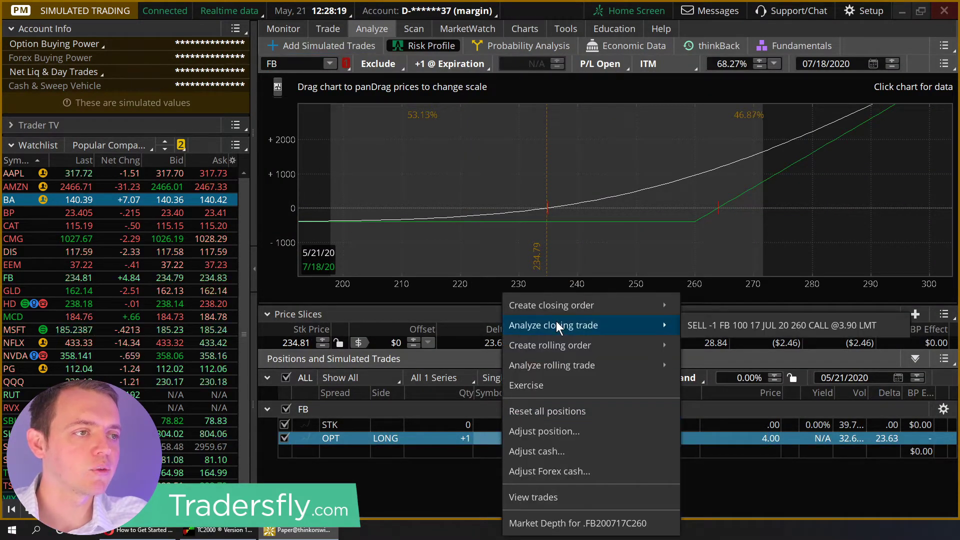
left_click(700, 325)
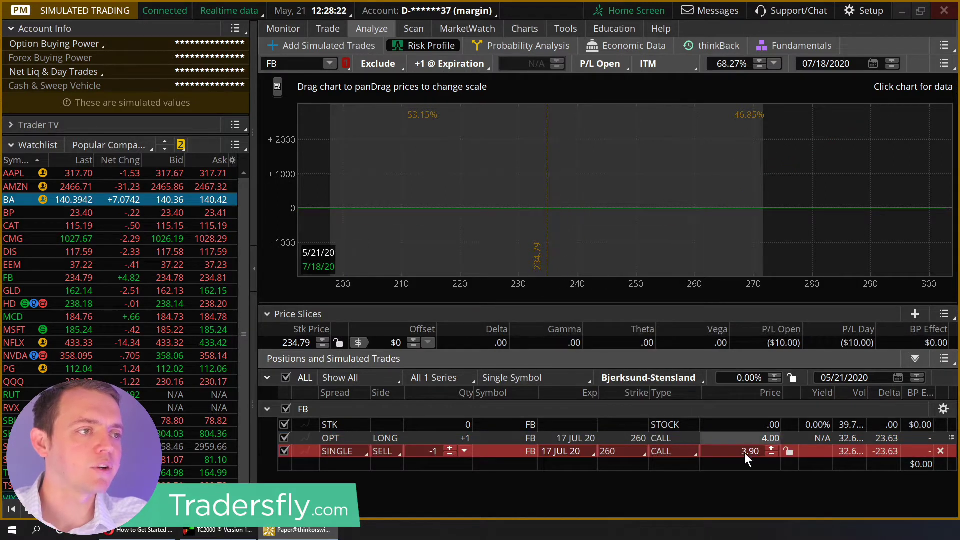
left_click(771, 448)
left_click(771, 448)
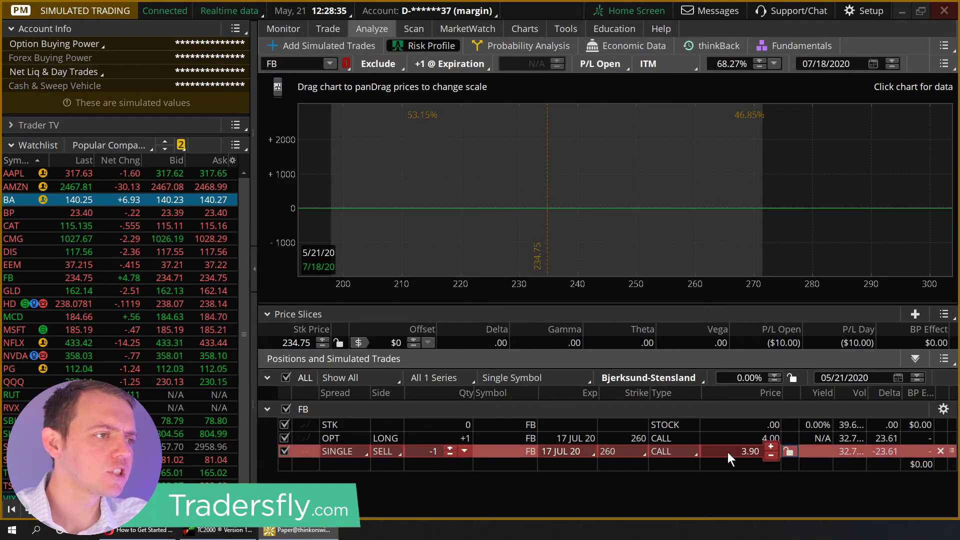
Preview the sell's confirmation, then raise the simulated sell's limit price to 4.05
right_click(722, 452)
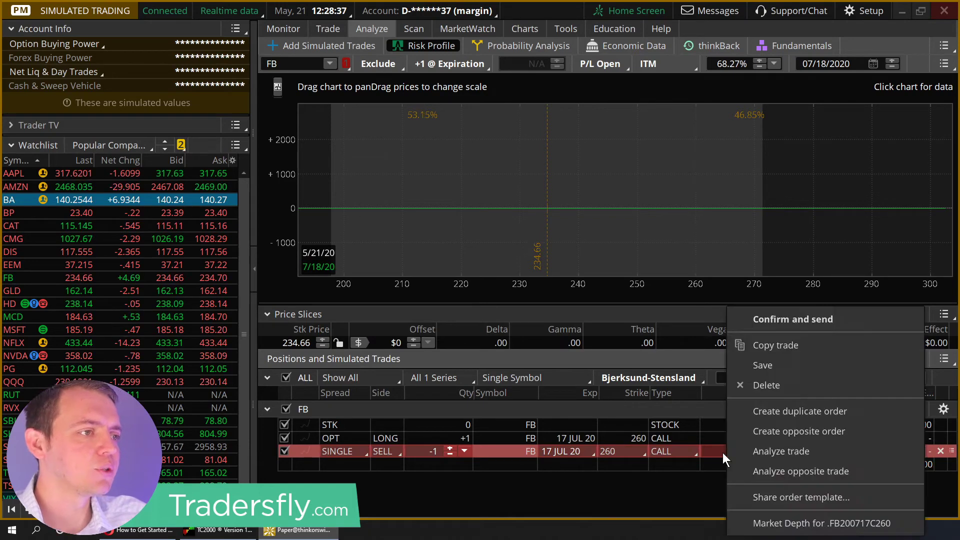
left_click(758, 319)
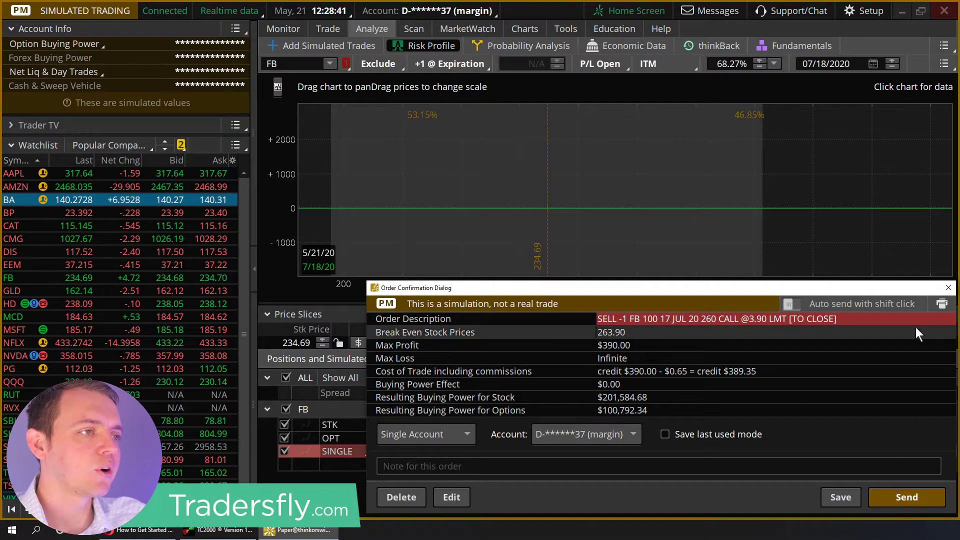
left_click(942, 292)
left_click(771, 446)
left_click(772, 446)
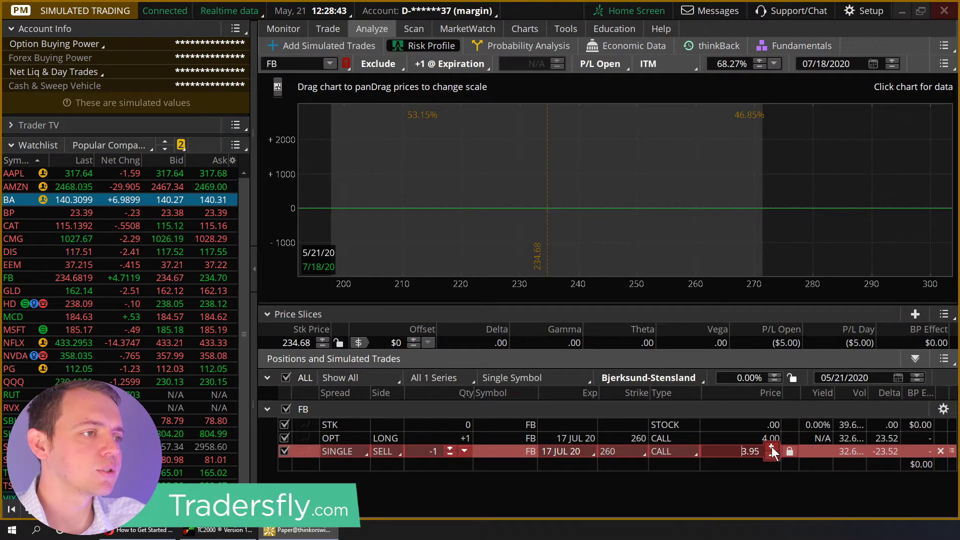
left_click(771, 446)
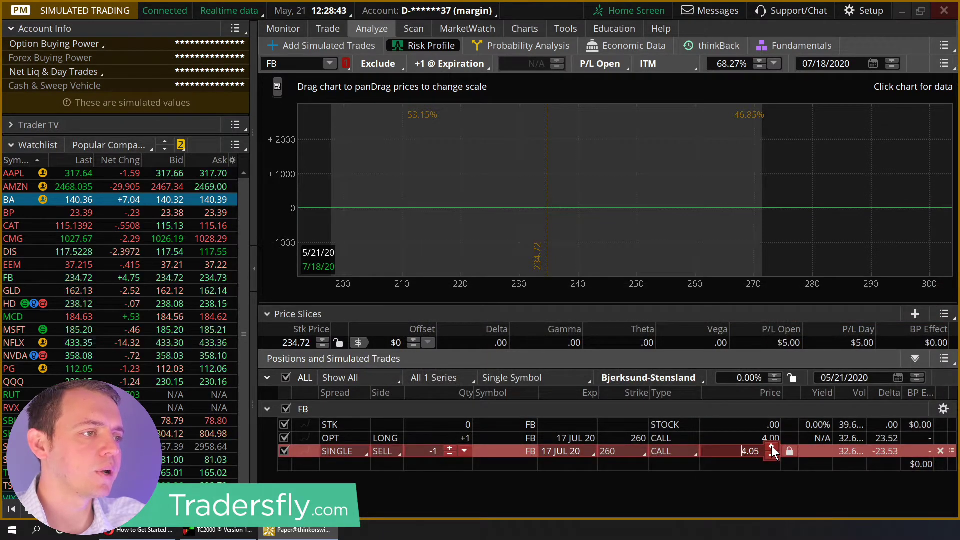
Confirm and send the 4.05 sell-to-close order and view it working on Monitor
right_click(808, 452)
left_click(826, 321)
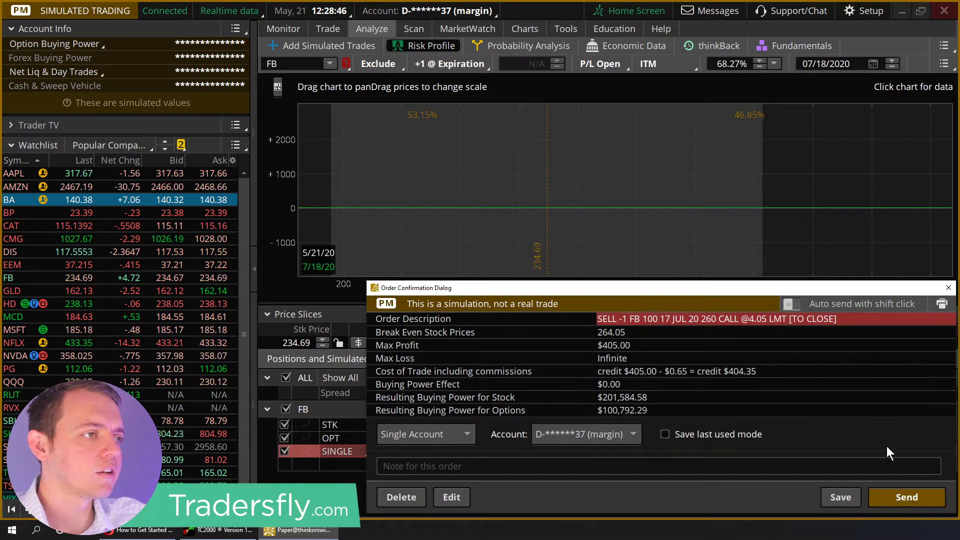
left_click(913, 503)
left_click(287, 31)
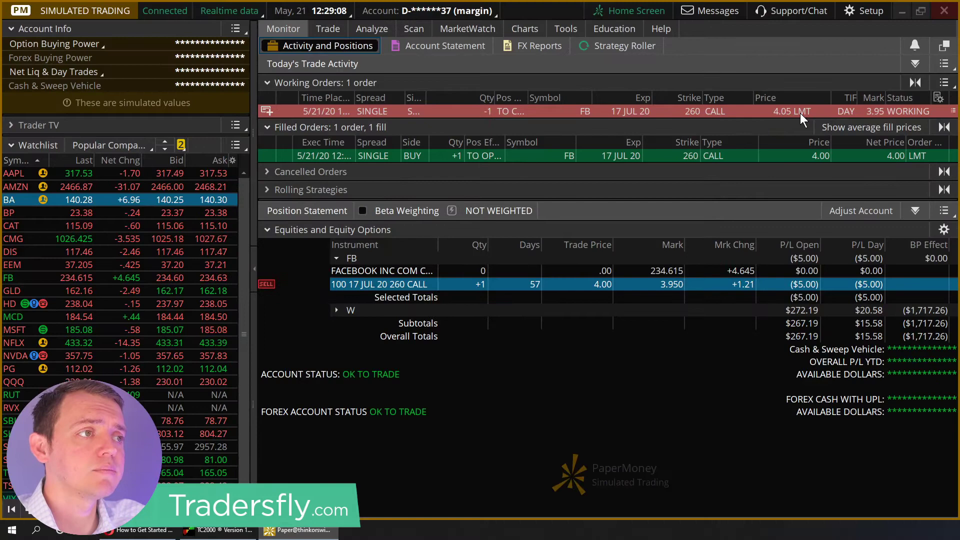
Cancel/replace the working sell order at a 3.95 limit and send it
right_click(678, 143)
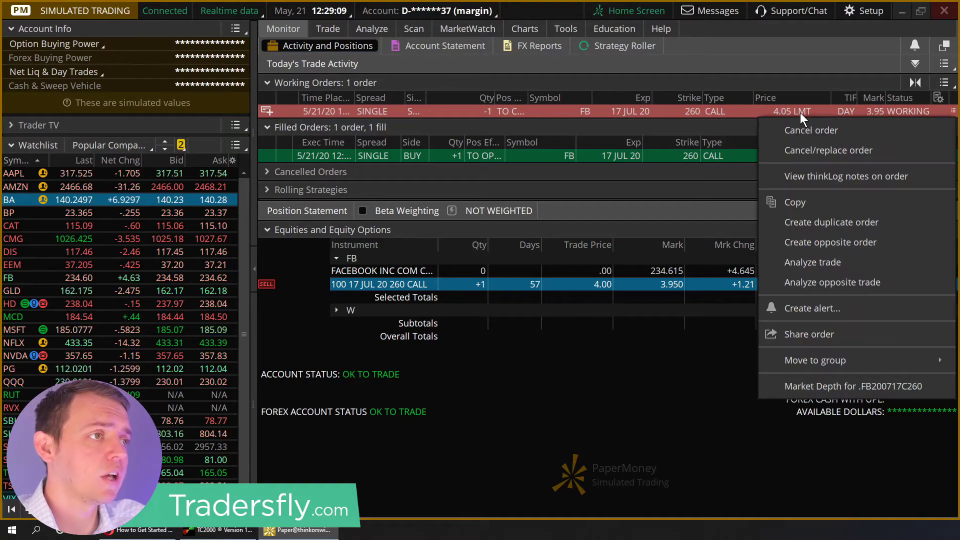
left_click(811, 154)
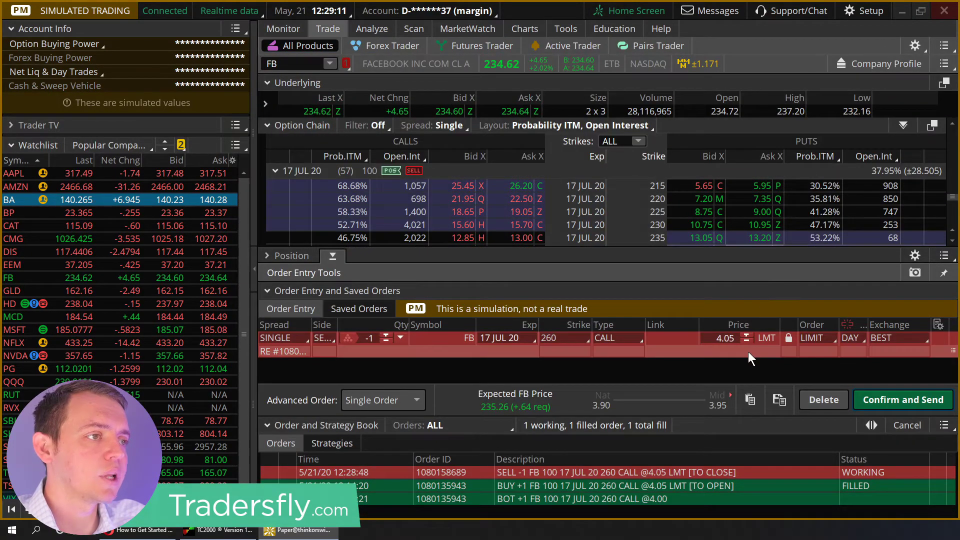
left_click(746, 341)
left_click(746, 341)
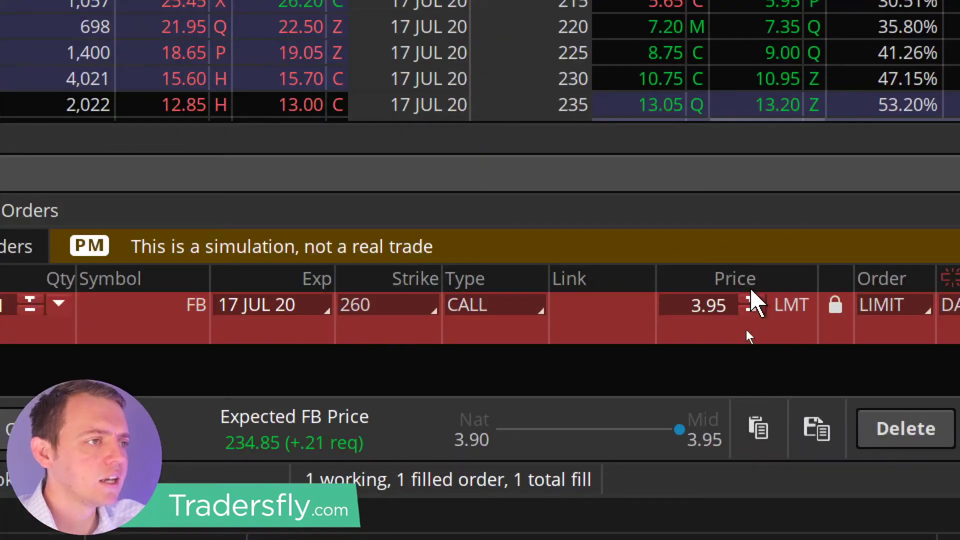
left_click(751, 300)
left_click(751, 300)
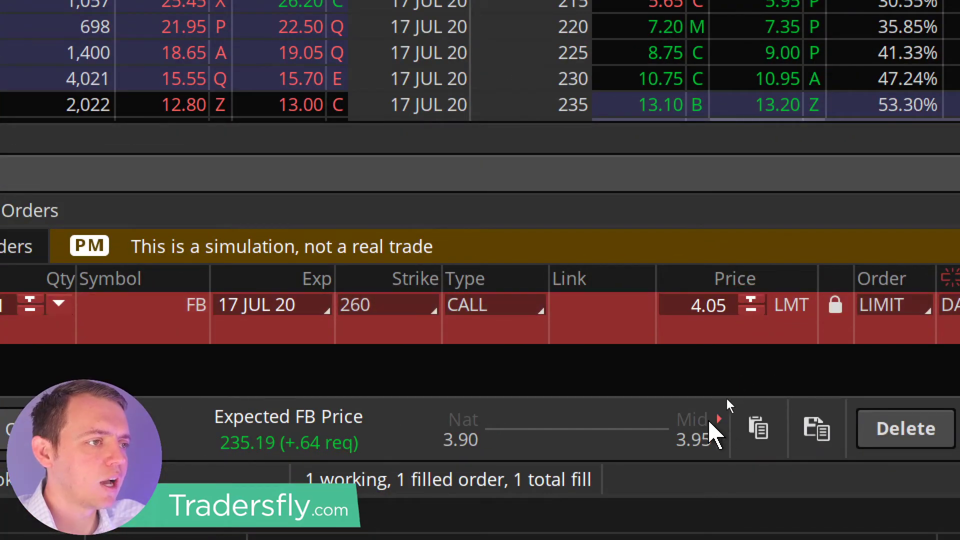
left_click(751, 313)
left_click(751, 312)
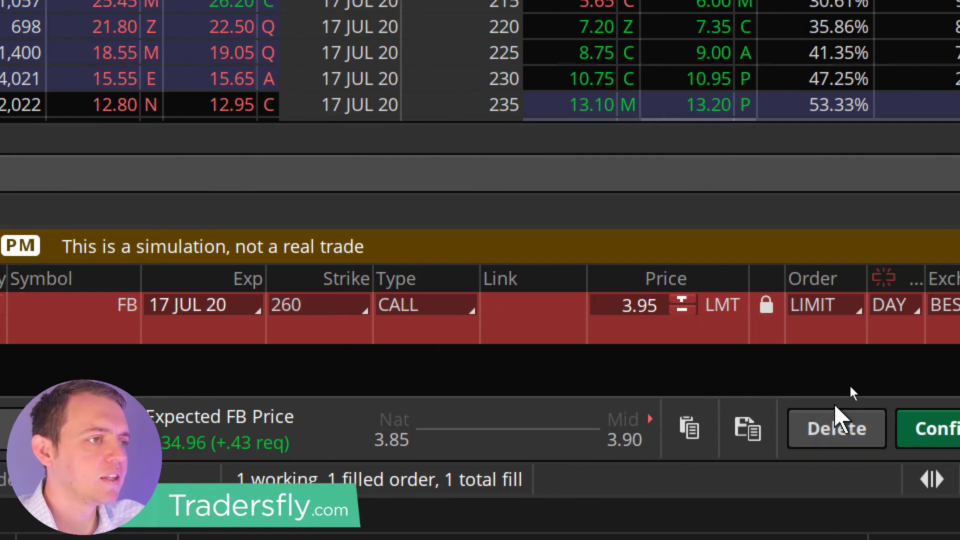
left_click(953, 430)
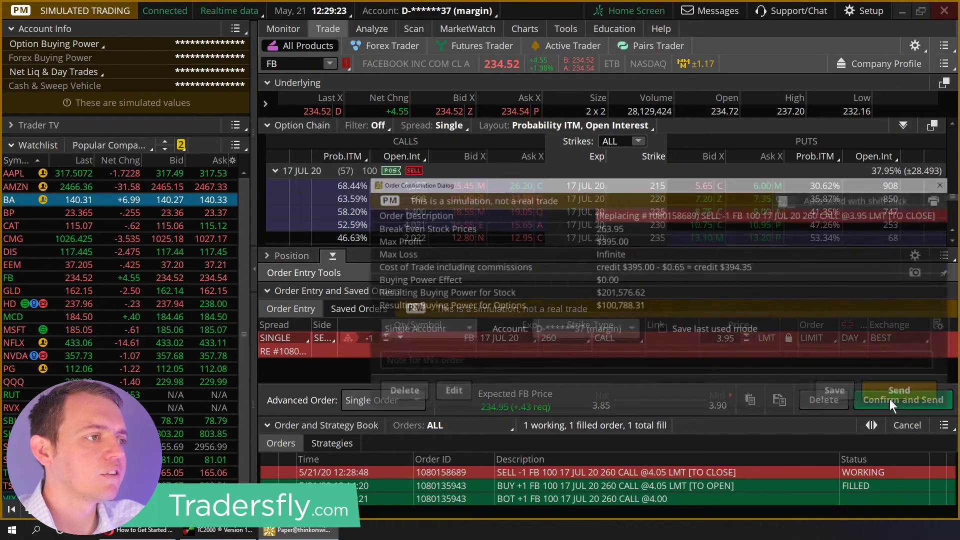
left_click(889, 395)
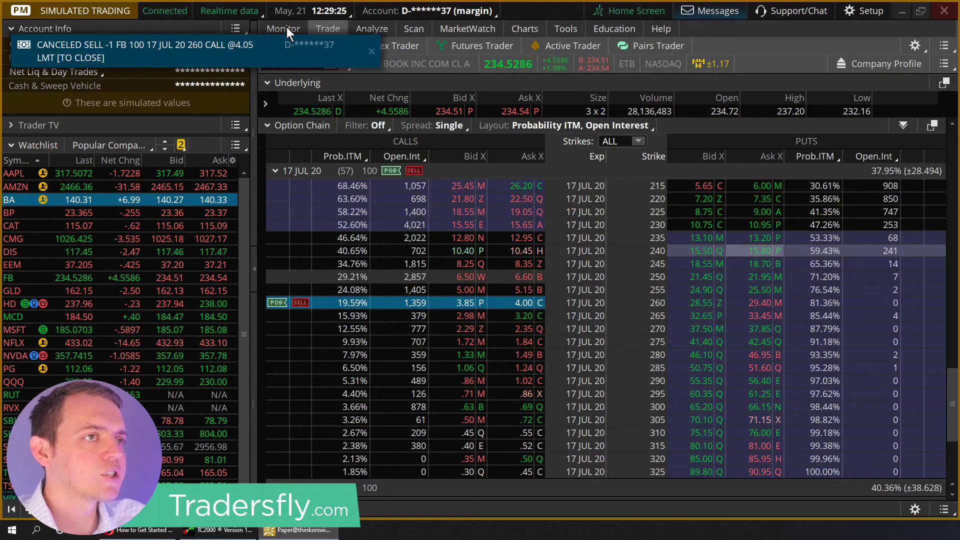
left_click(371, 52)
left_click(283, 29)
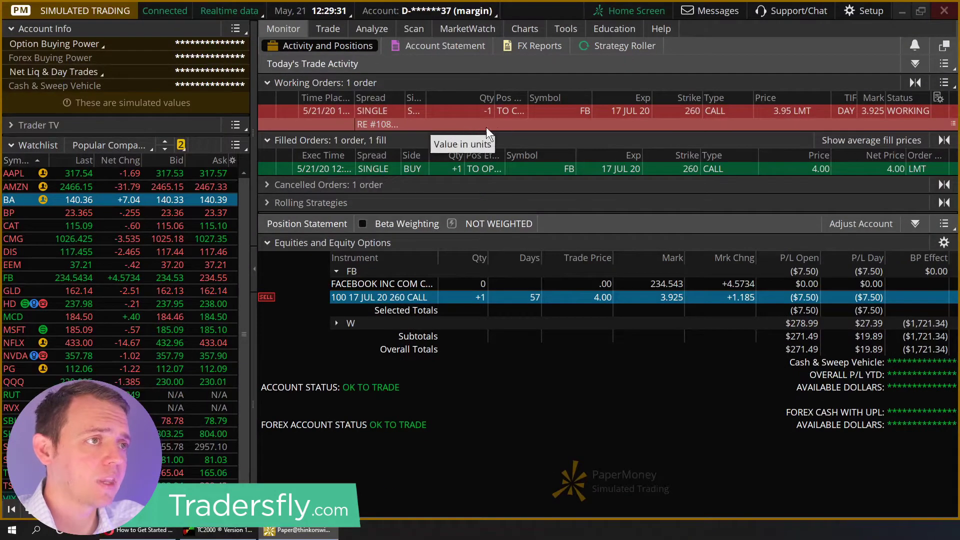
Replace the order again at 3.85, send it, and dismiss the fill notifications
right_click(785, 126)
left_click(799, 162)
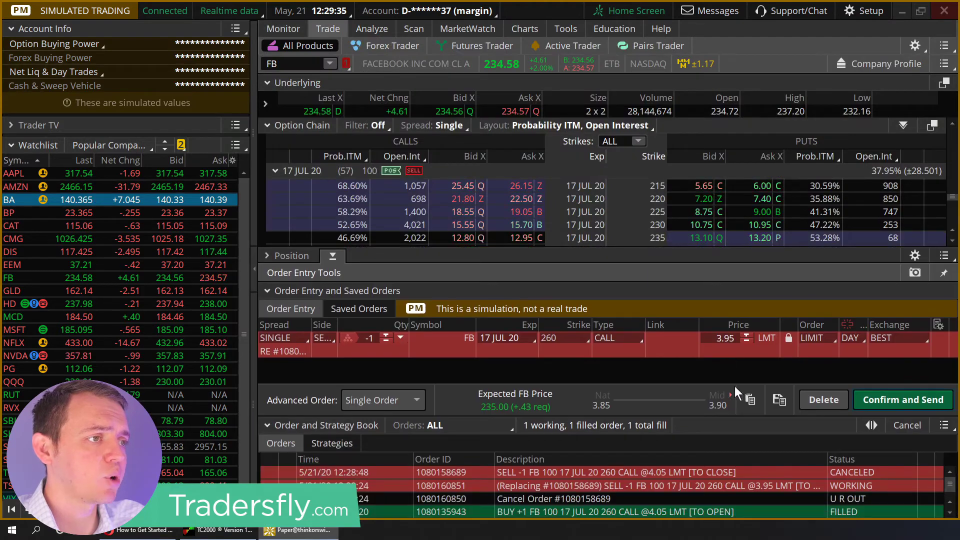
left_click(746, 341)
left_click(746, 342)
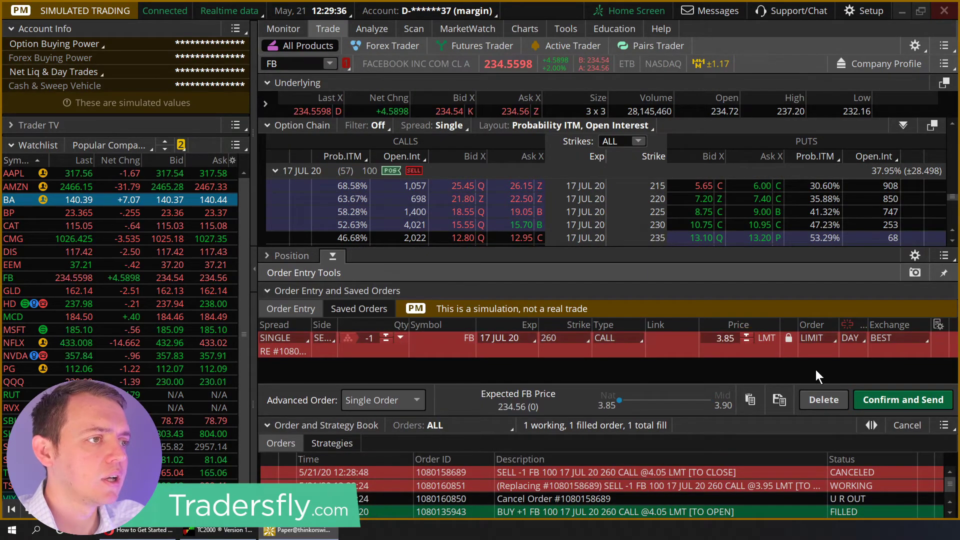
left_click(905, 399)
left_click(911, 393)
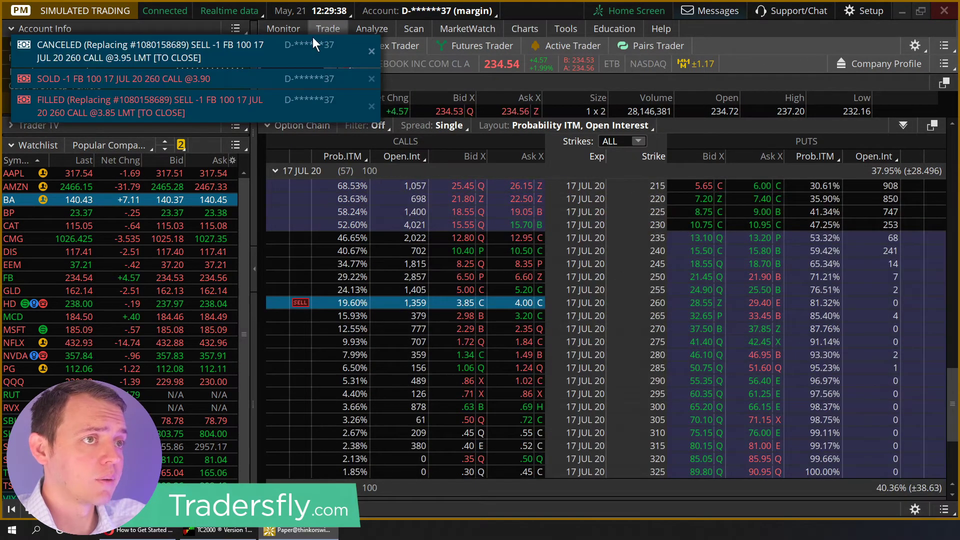
left_click(373, 50)
left_click(371, 46)
left_click(373, 48)
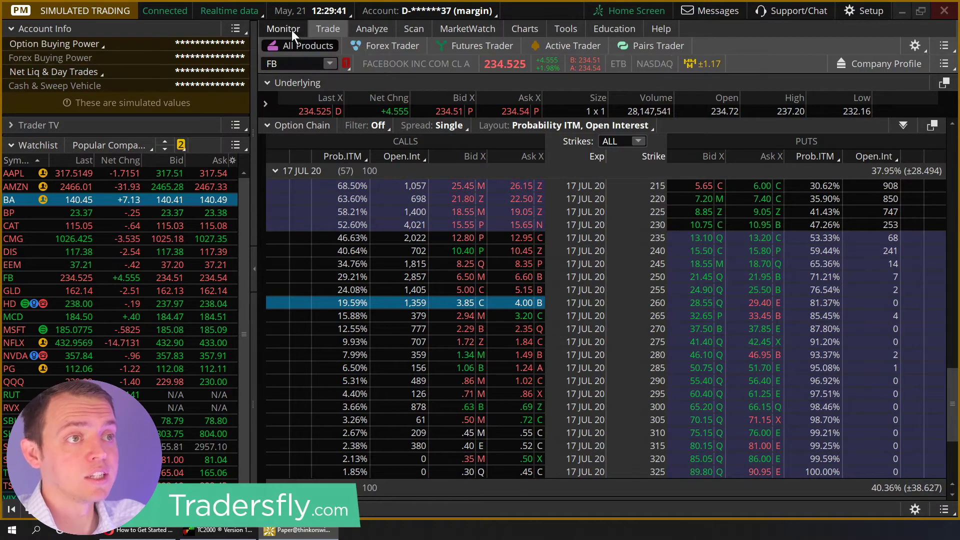
mouse_move(289, 28)
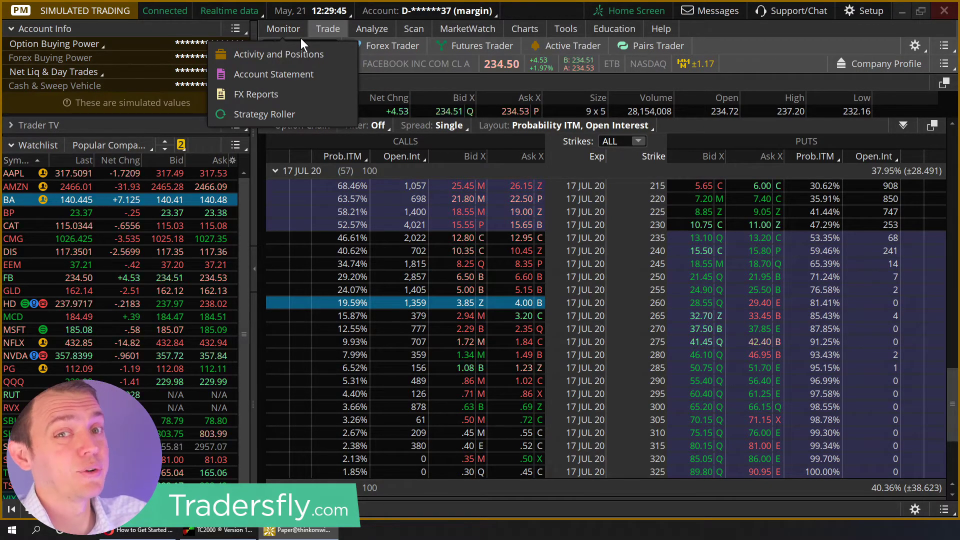
Collapse the FB group on Activity and Positions and highlight its ($10.00) P/L Day figure
left_click(283, 28)
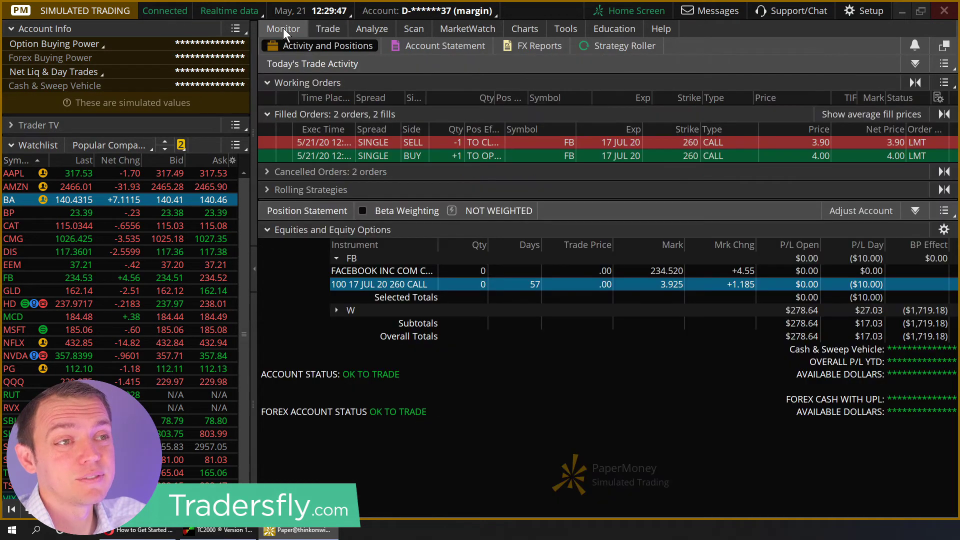
left_click(334, 258)
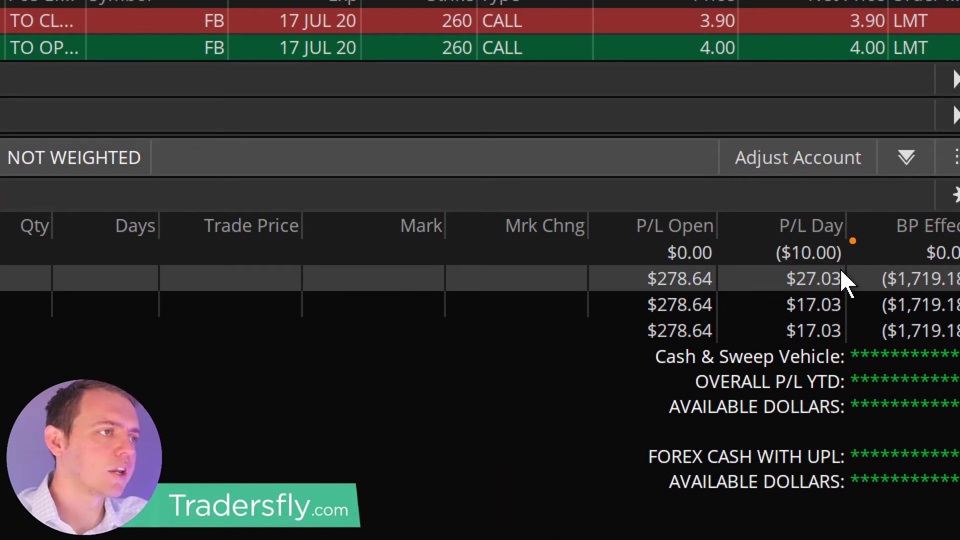
left_click_drag(859, 202, 805, 194)
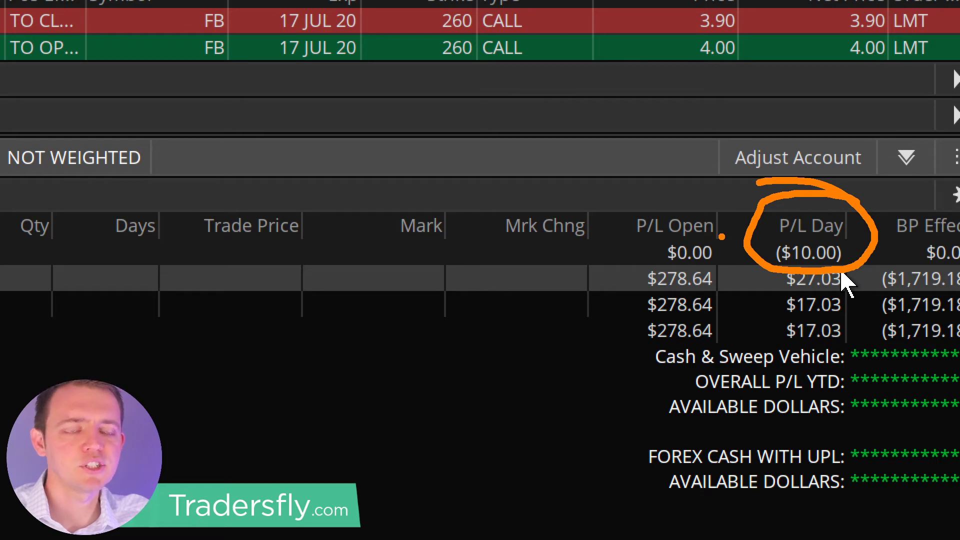
key("Escape")
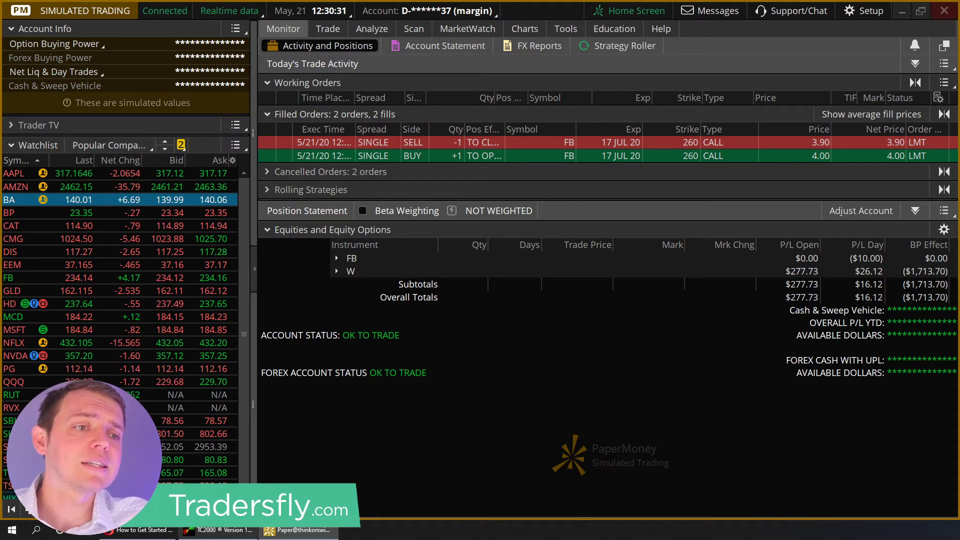
Bring up the Tradersfly Getting Started with Trading Options page and scroll down through its sections
left_click(150, 532)
left_click_drag(956, 364, 956, 70)
mouse_move(181, 65)
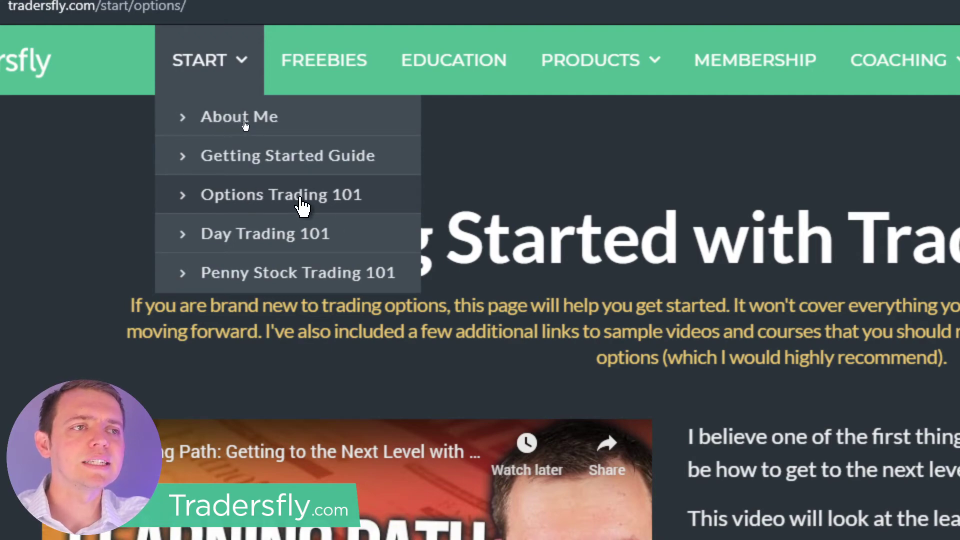
scroll(379, 286, "down", 15)
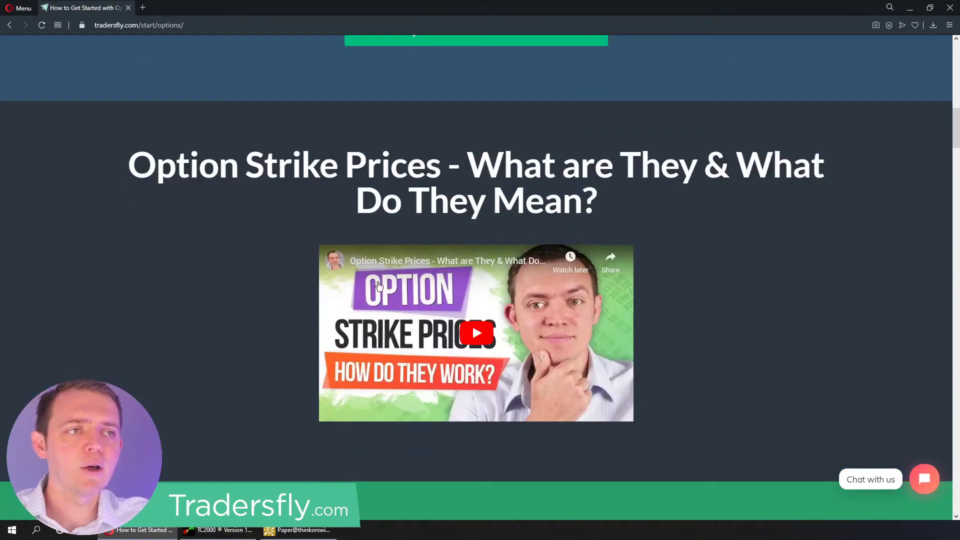
scroll(378, 286, "down", 20)
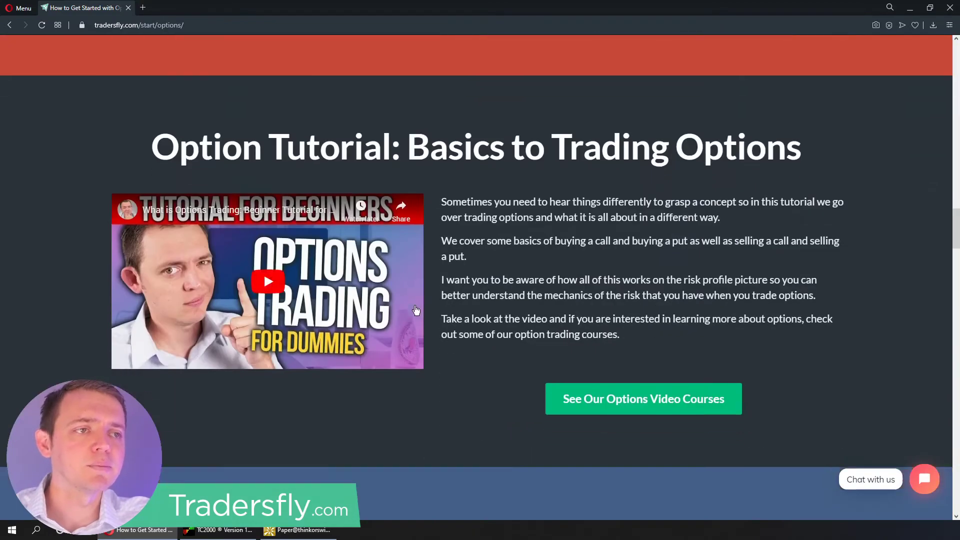
scroll(415, 311, "down", 12)
scroll(406, 281, "down", 6)
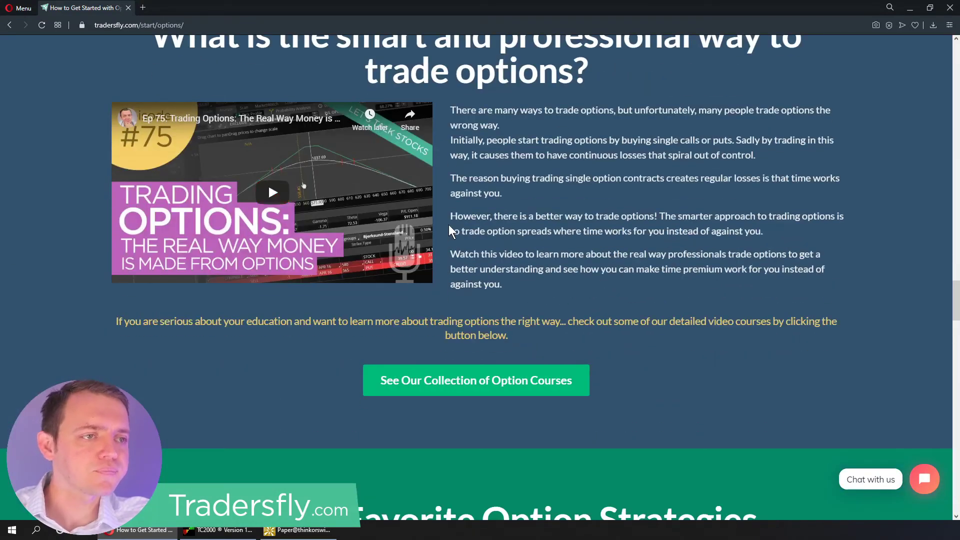
scroll(548, 150, "up", 3)
Highlight the 'smart and professional way' heading, then scroll through the course list and back to the top
left_click_drag(153, 128, 585, 170)
left_click(576, 173)
scroll(357, 235, "down", 20)
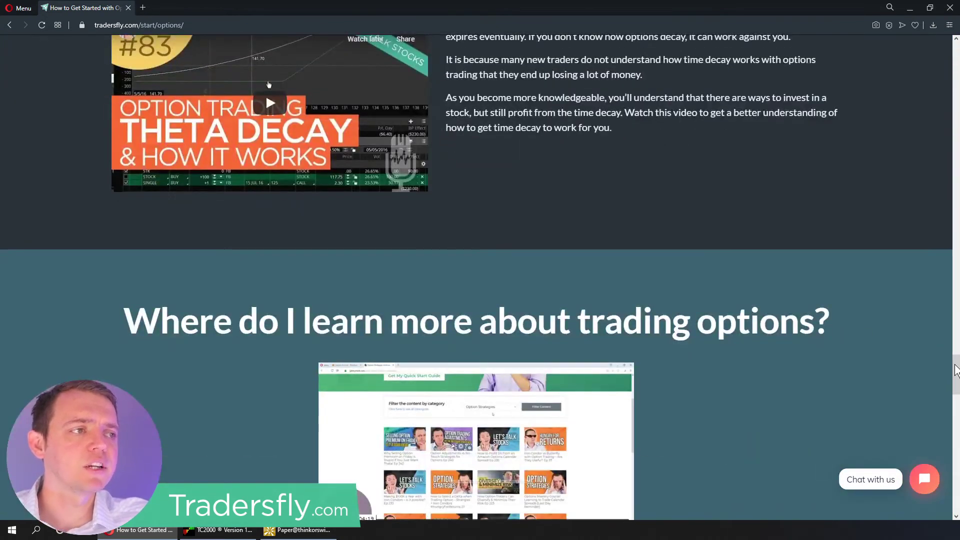
left_click_drag(956, 370, 956, 434)
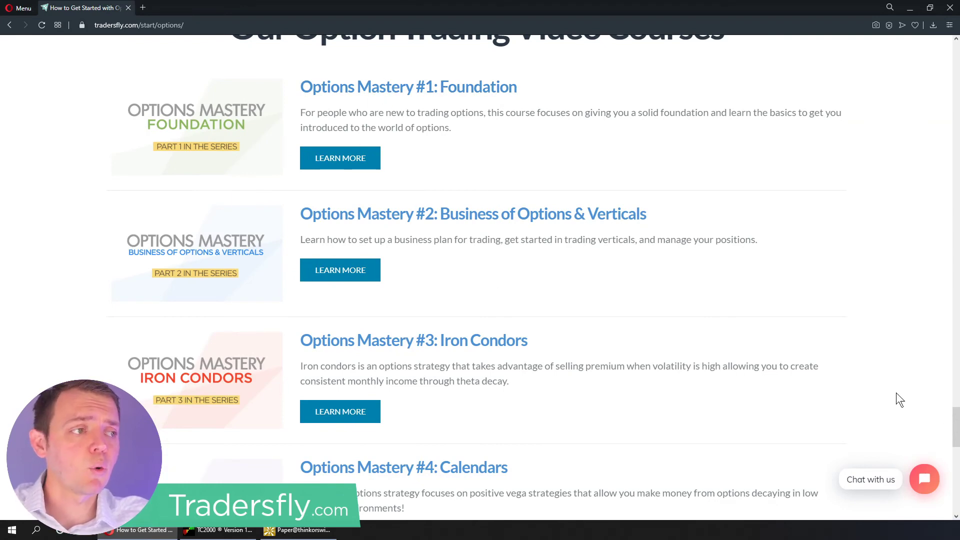
left_click_drag(956, 420, 949, 50)
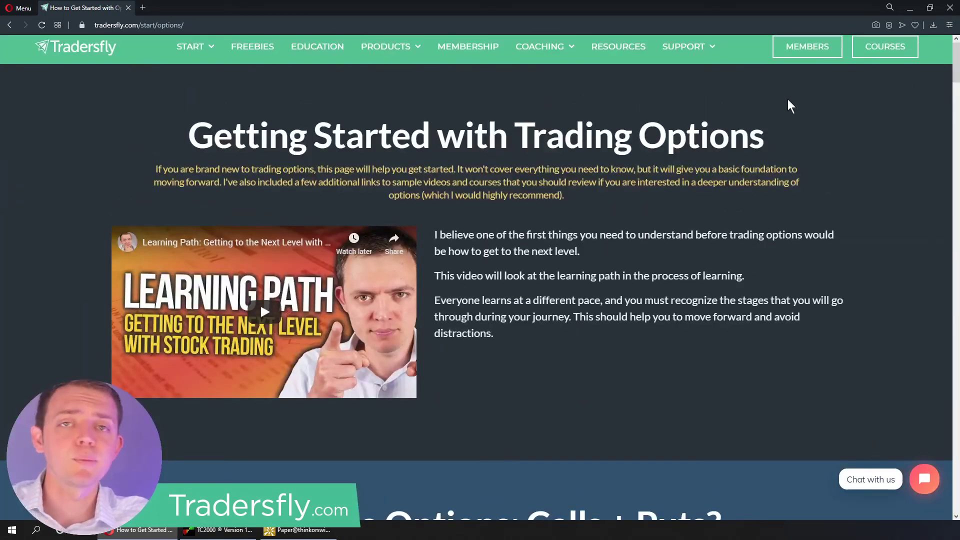
mouse_move(534, 39)
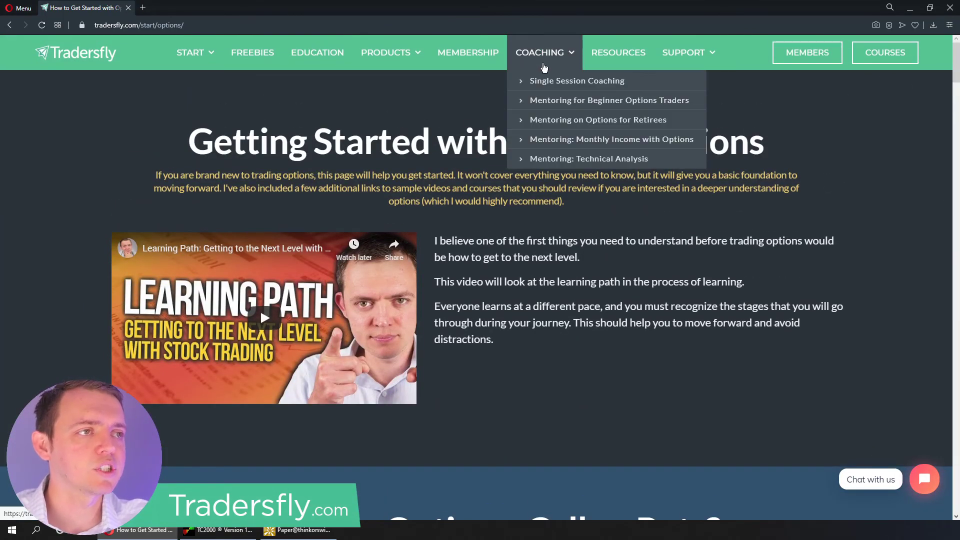
mouse_move(429, 63)
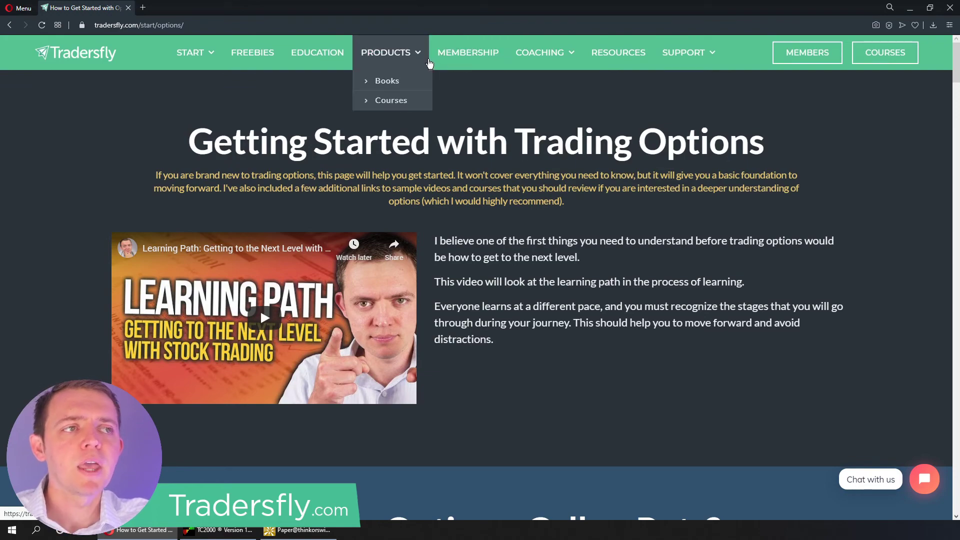